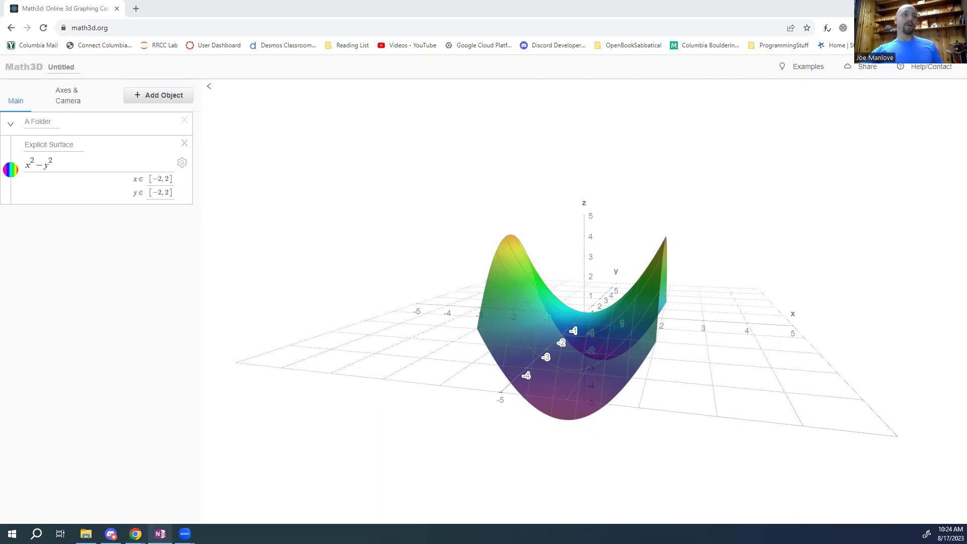
- Check the sphere notes, orbit the x²−y² saddle, then delete it and open Add Object
click(160, 534)
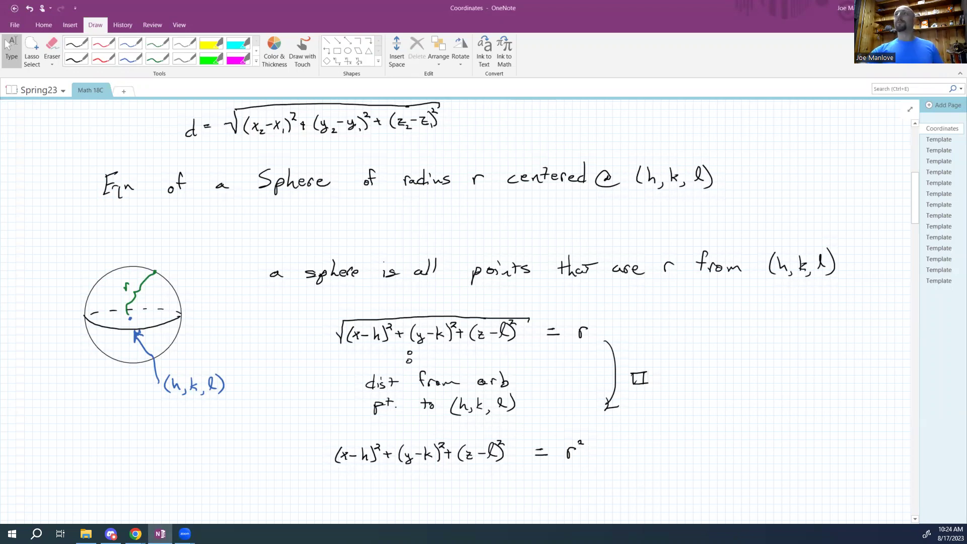
click(160, 534)
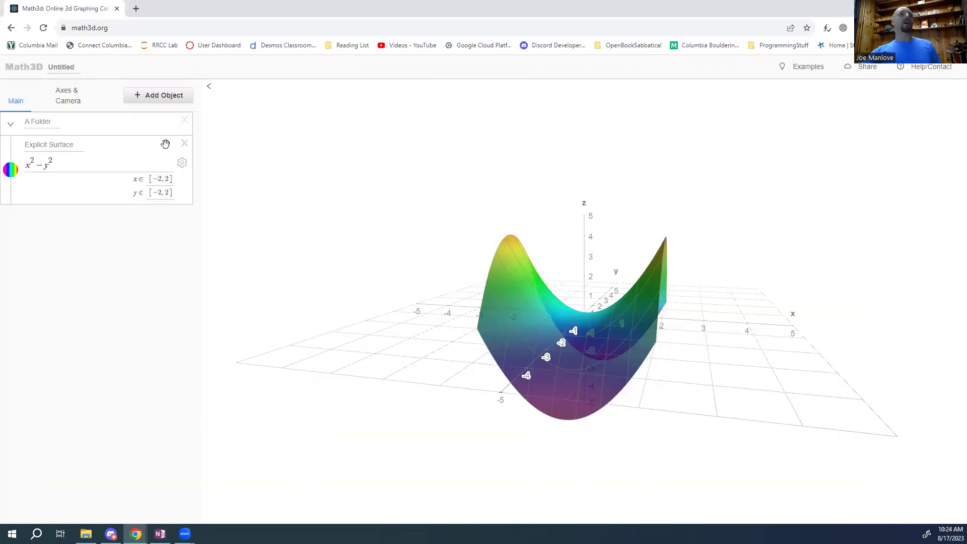
drag(755, 358, 741, 380)
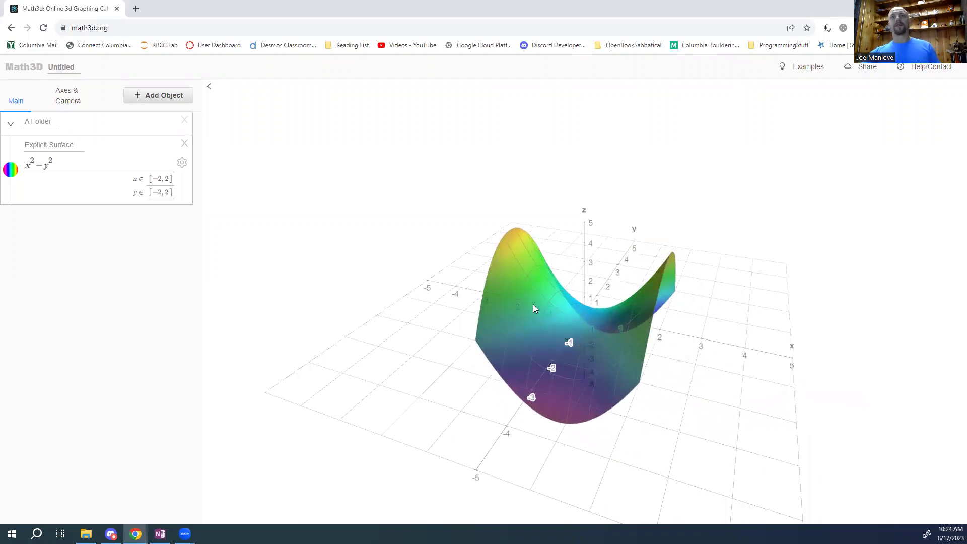
drag(565, 360, 591, 361)
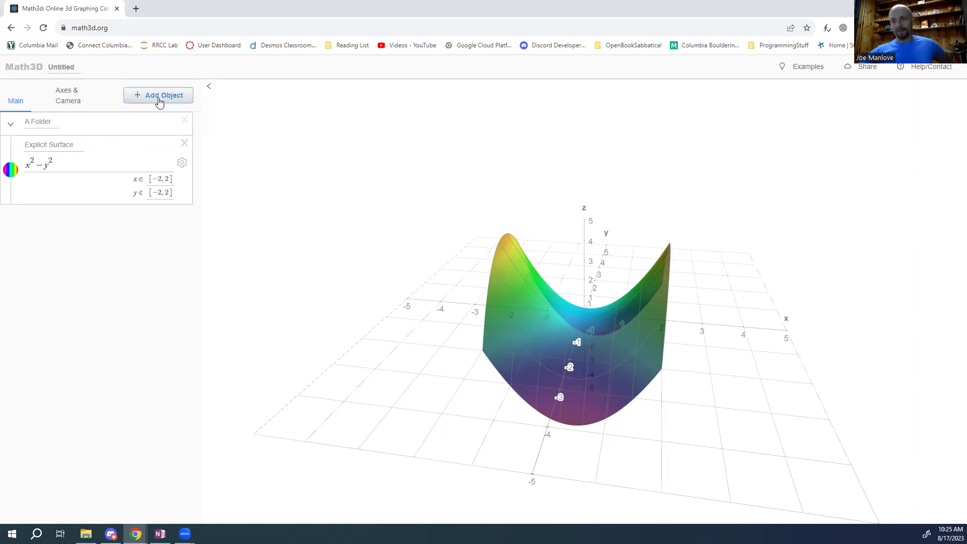
click(185, 145)
click(157, 99)
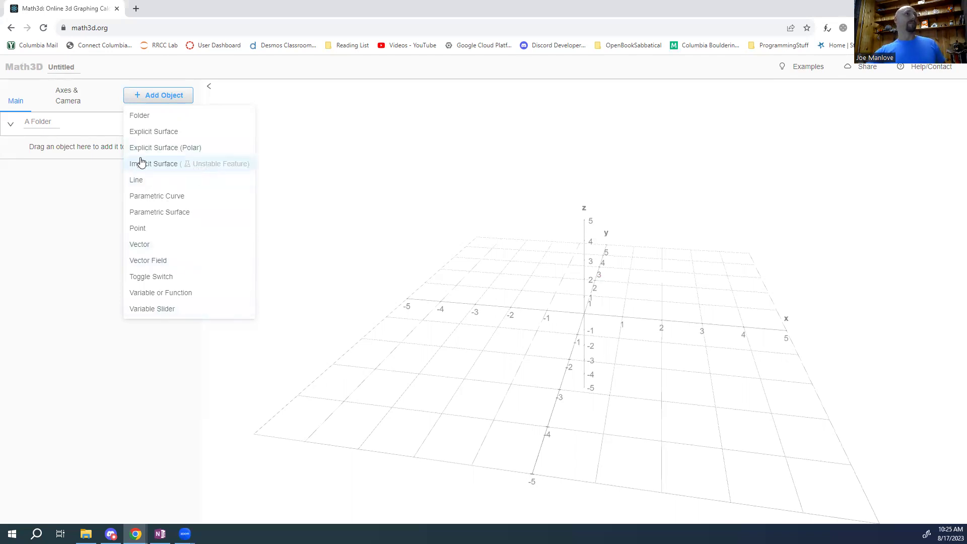
- Add the implicit surface x²+y² = z²+1, orbit it, and append +1^2 to its left side
click(204, 170)
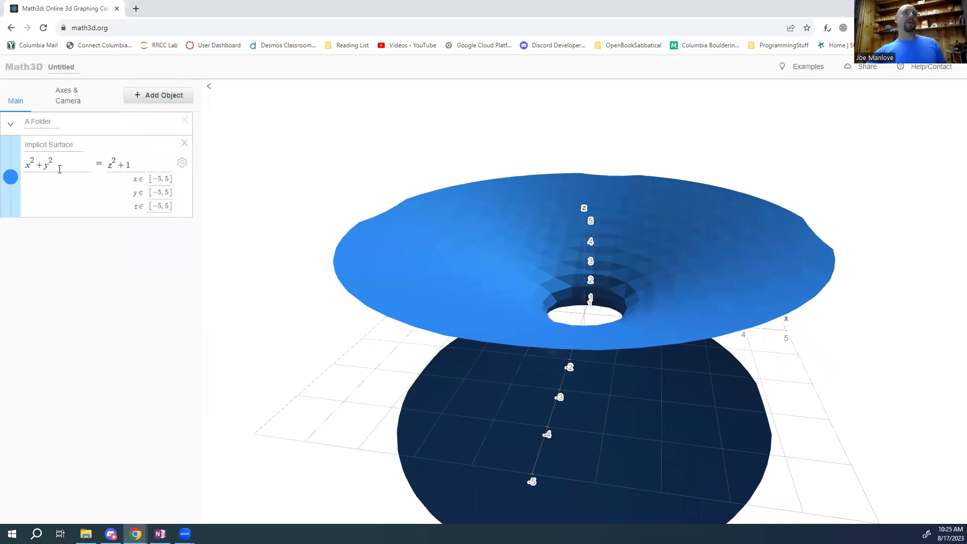
drag(372, 322, 532, 287)
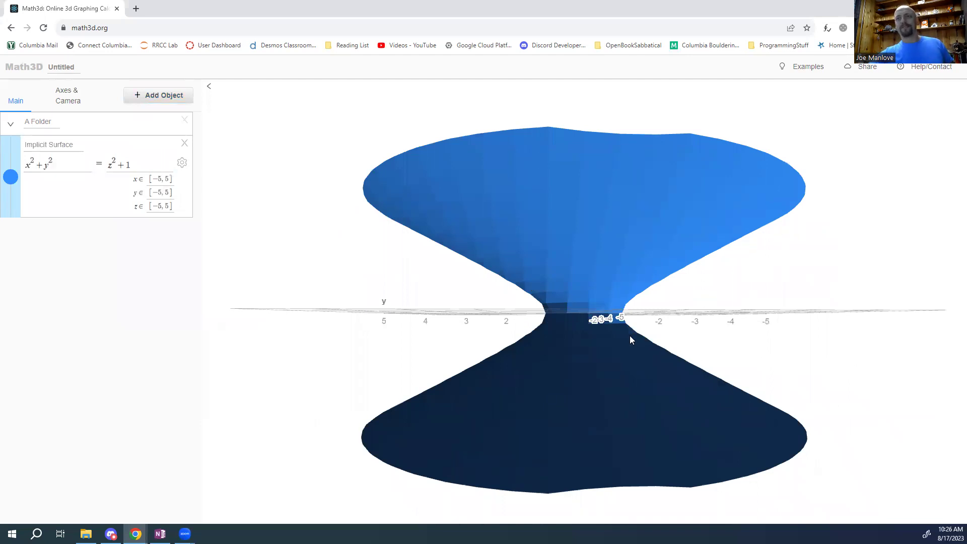
drag(637, 272, 637, 288)
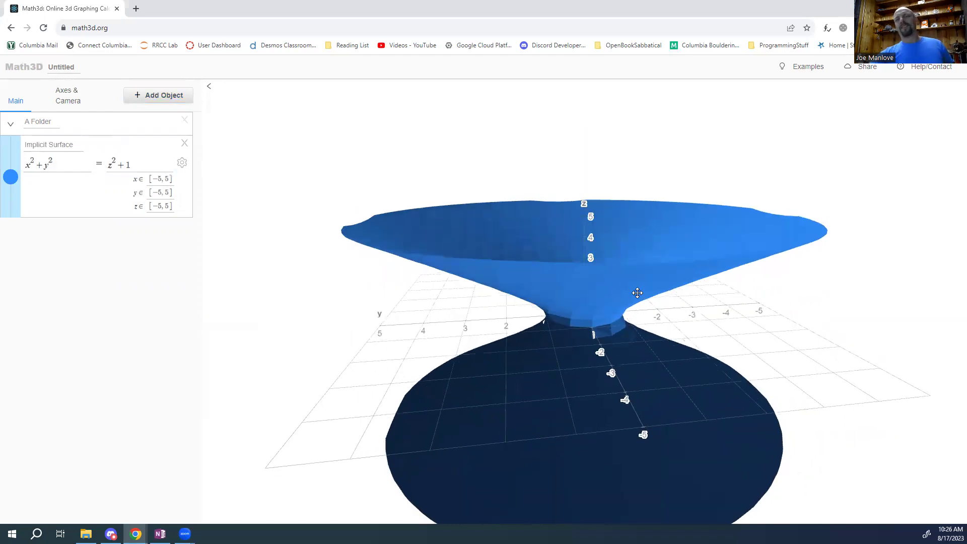
click(64, 163)
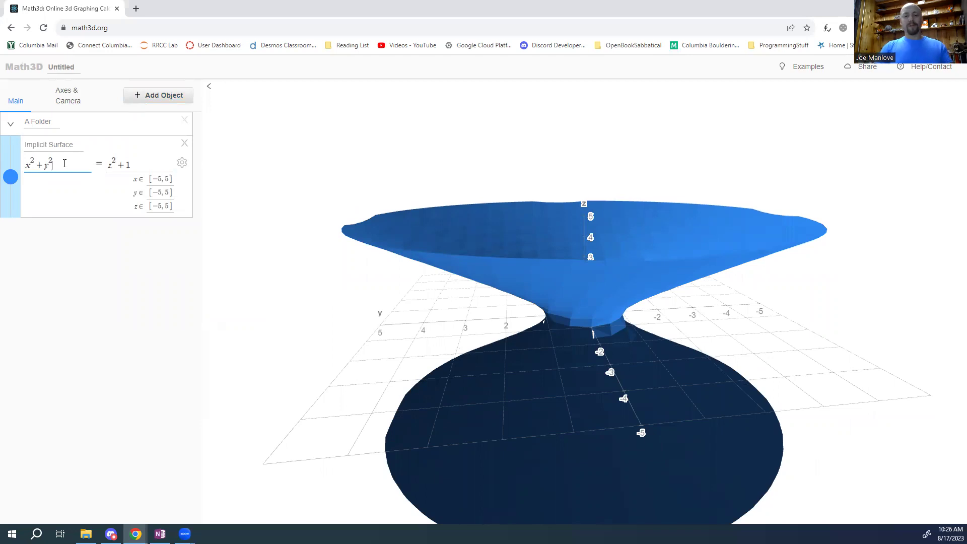
text(+1)
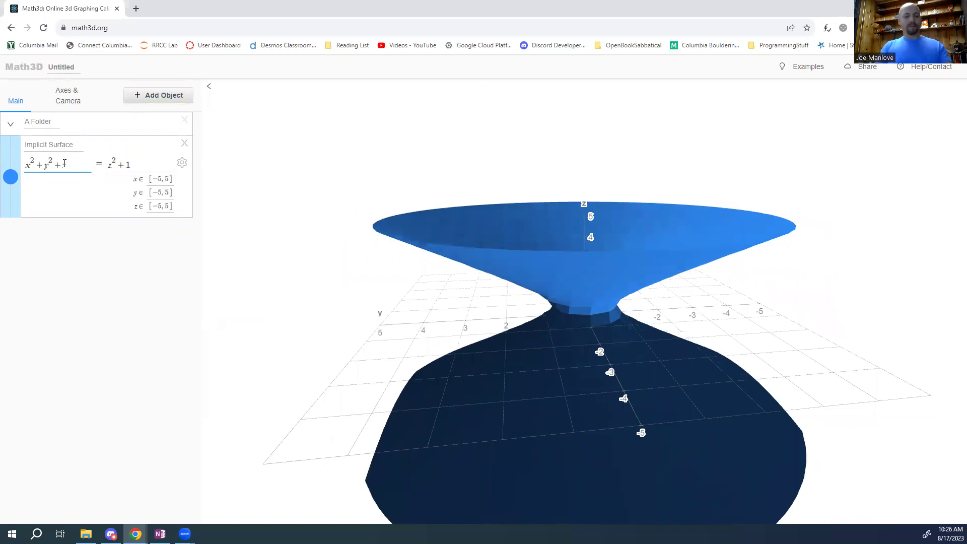
text(^2)
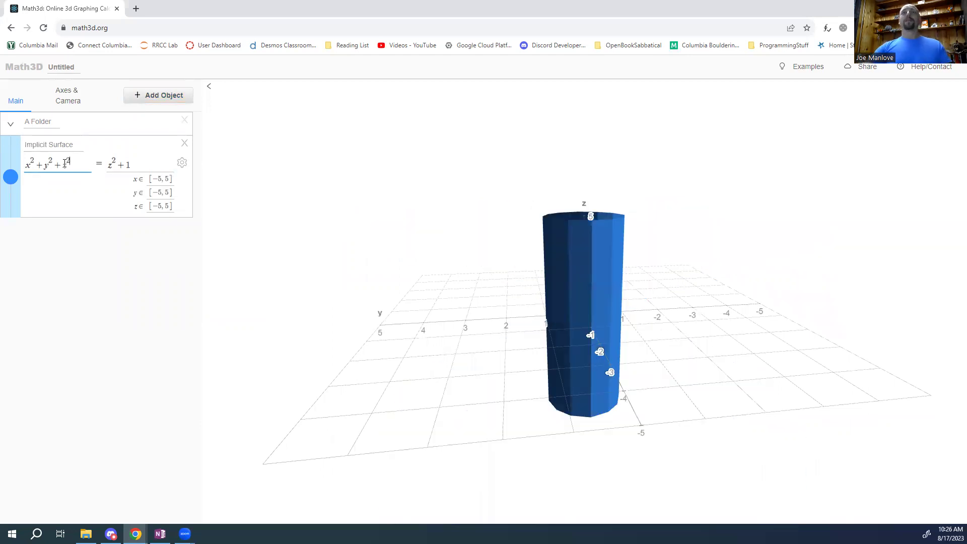
- Replace the equation's right side with r^2, giving x²+y²+z² = r²
click(130, 167)
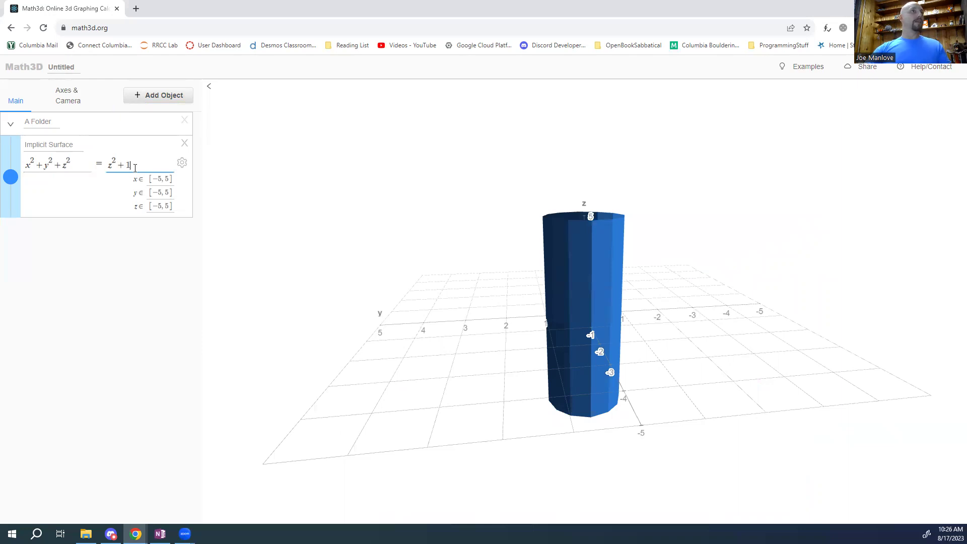
key(BackSpace)
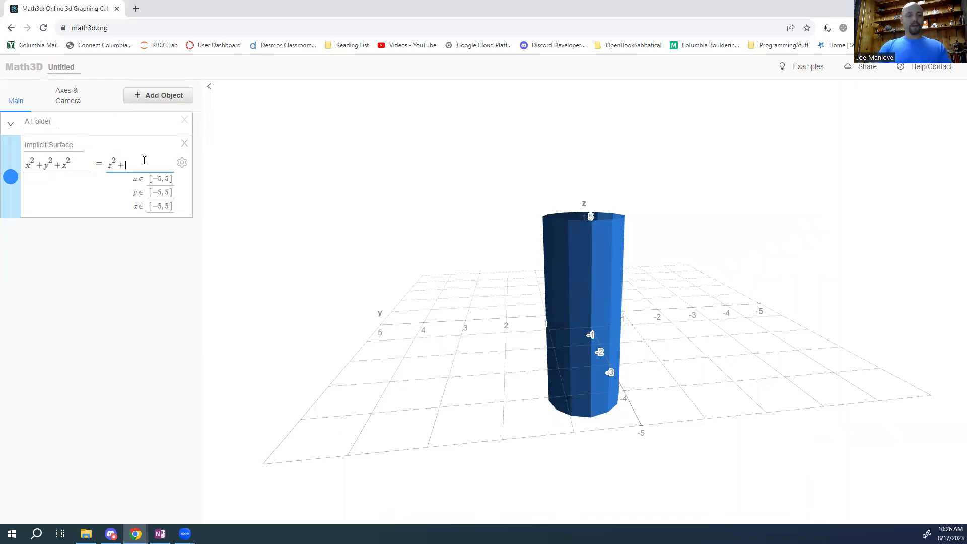
key(BackSpace)
key(BackSpace)
key(BackSpace)
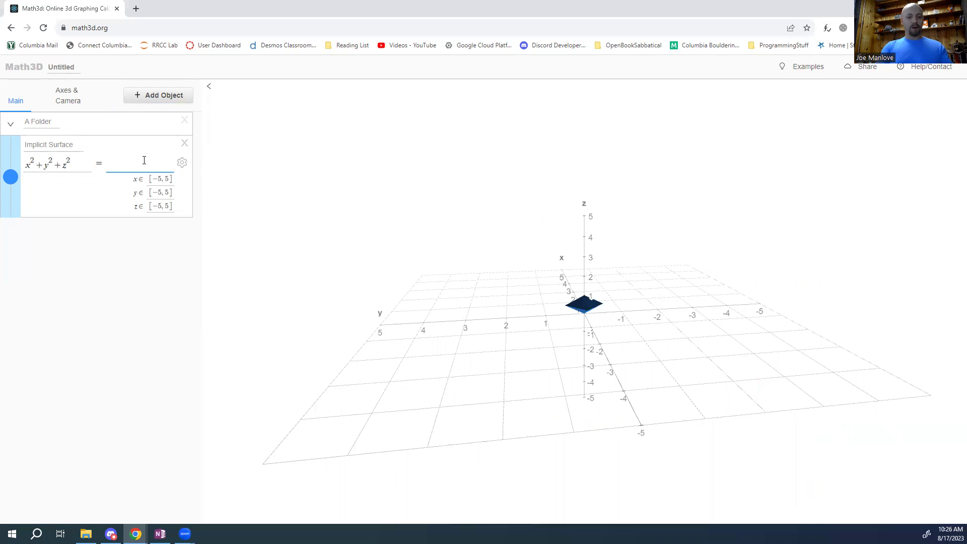
text(r^2)
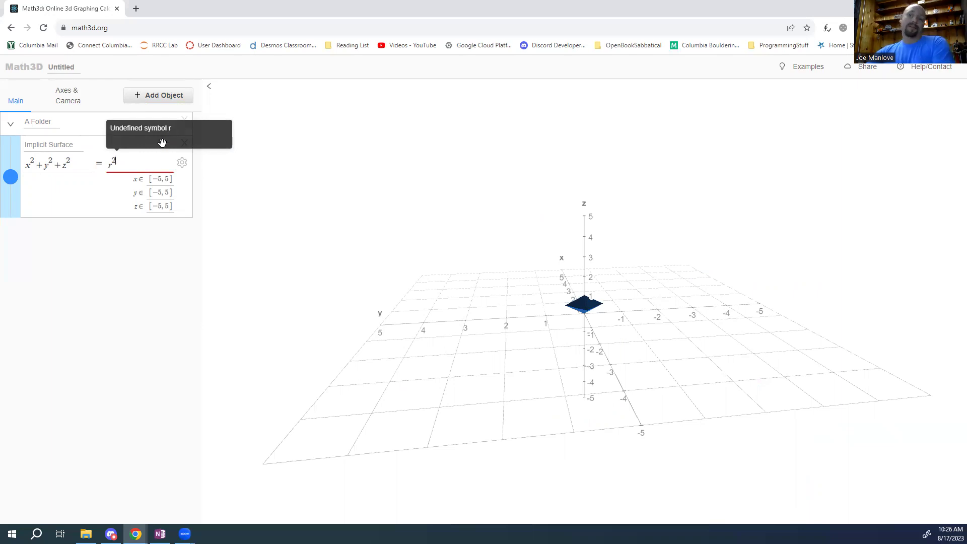
- Add a variable slider and rename its variable from T to r
click(159, 101)
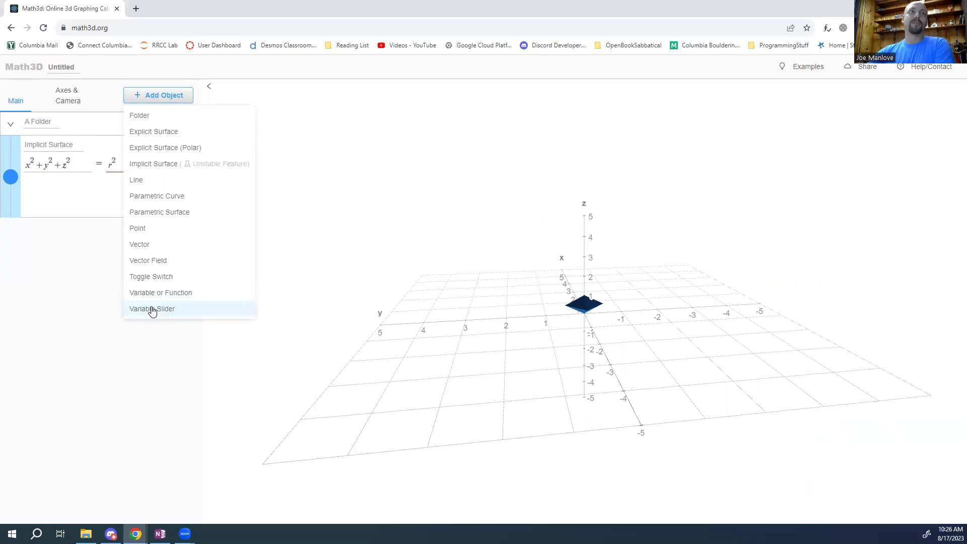
click(152, 310)
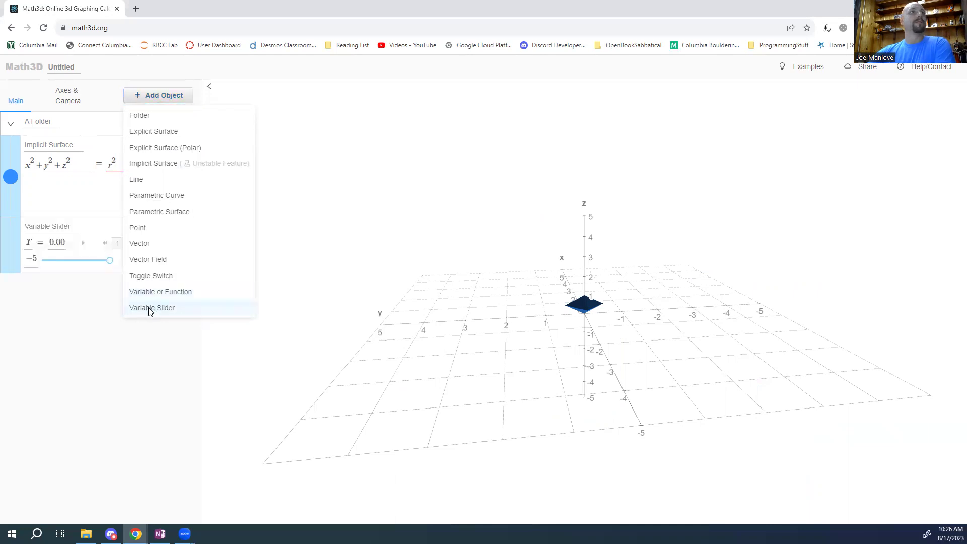
click(33, 246)
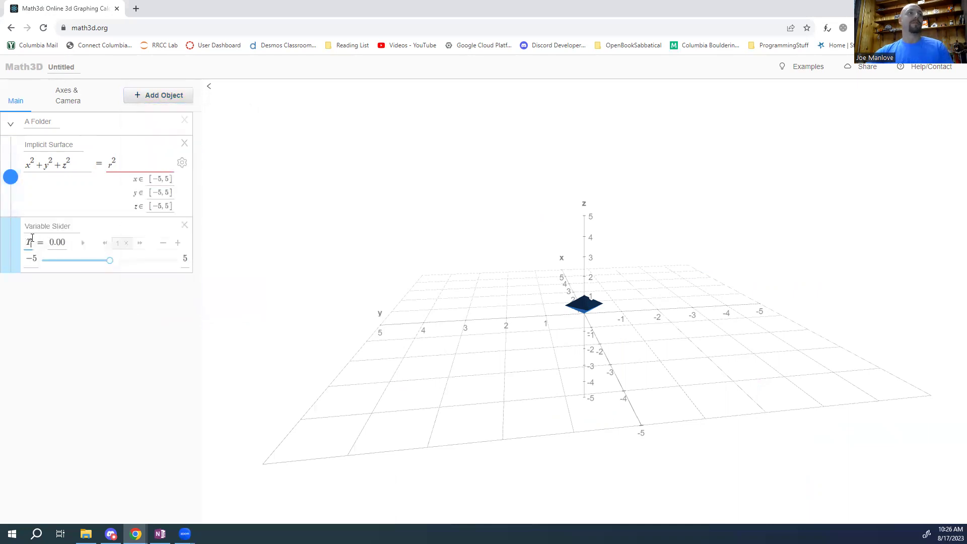
key(BackSpace)
text(r)
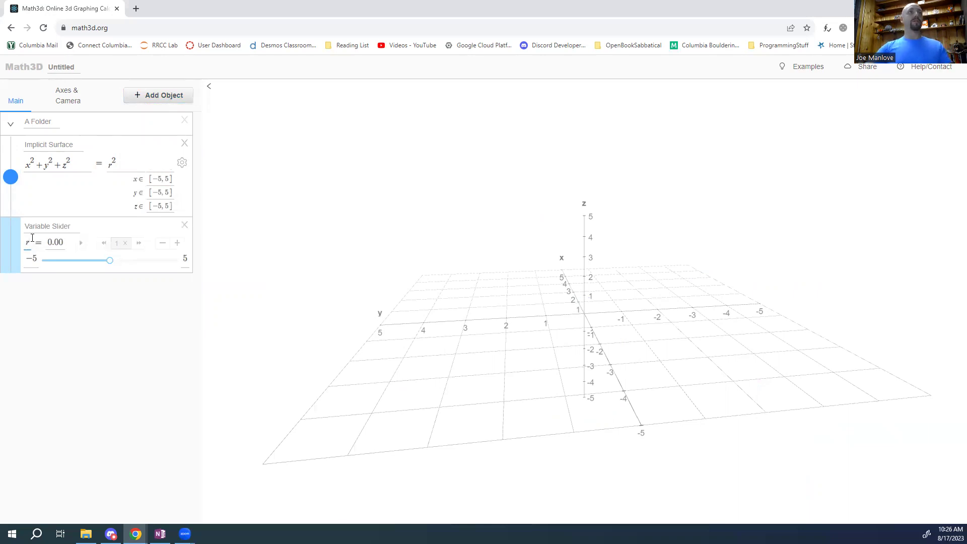
- Set the r slider's minimum to 0 and its value to 2
drag(33, 258, 11, 251)
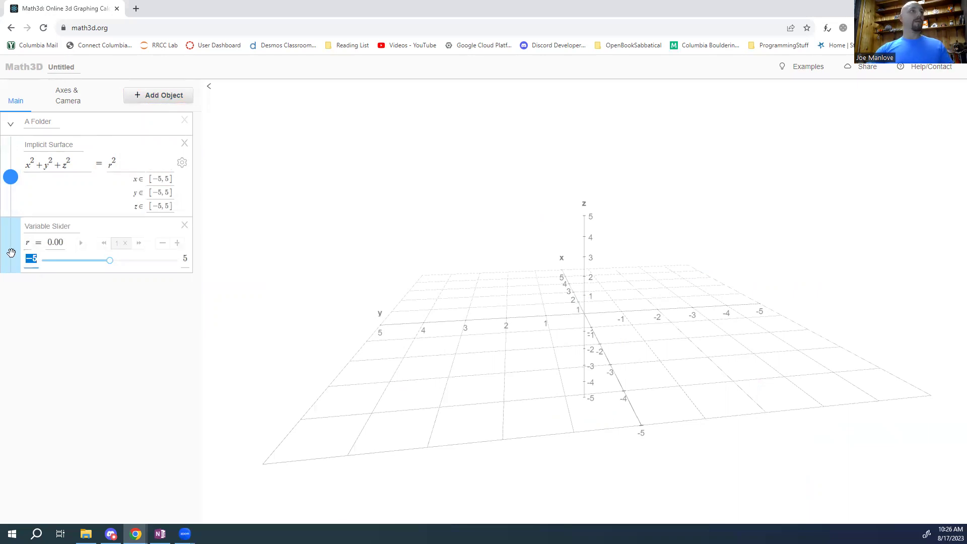
text(0)
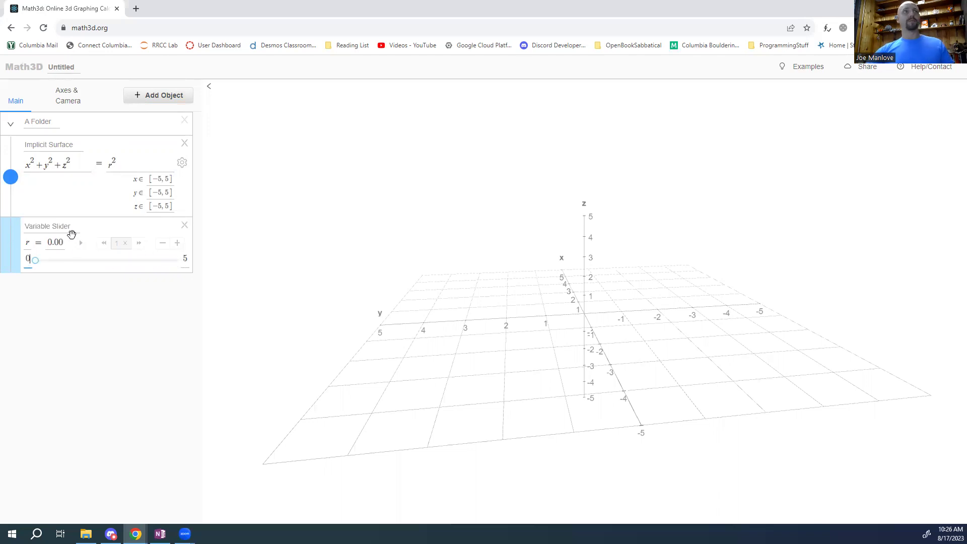
click(50, 243)
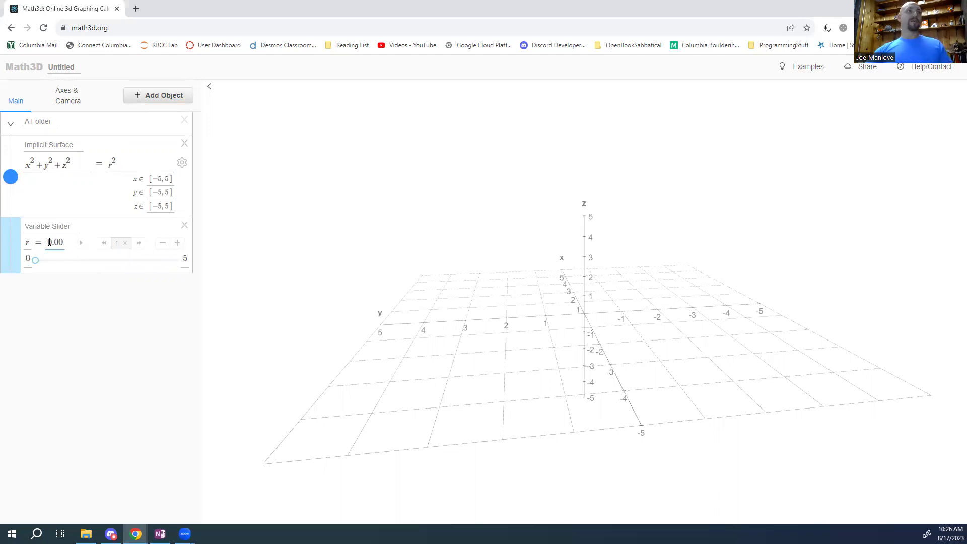
text(2)
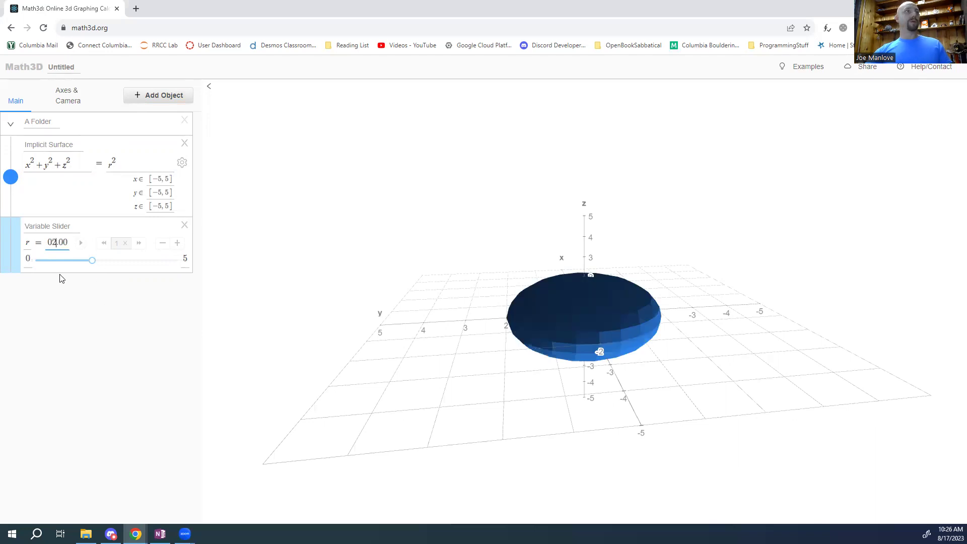
click(50, 244)
key(BackSpace)
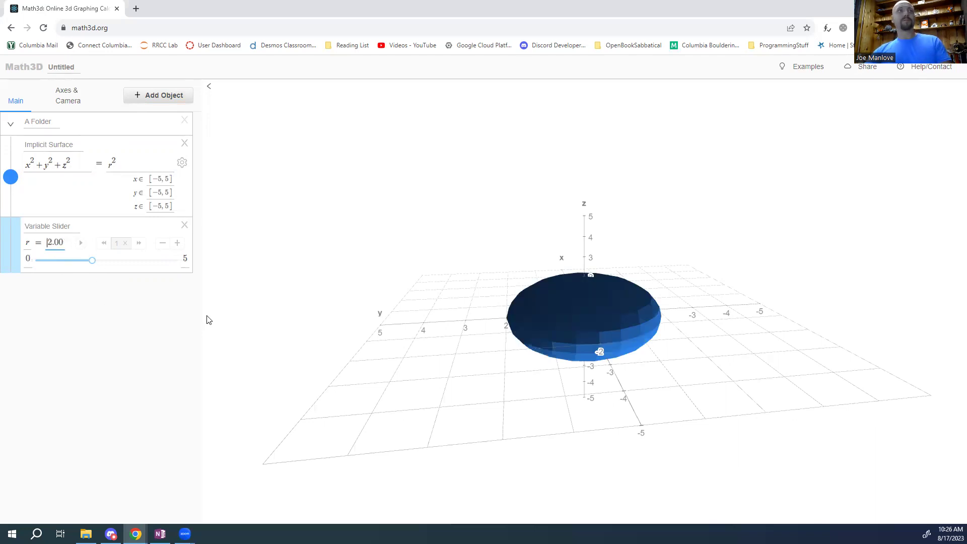
- Set the implicit surface's samples to 50, after 100 proved too many
drag(654, 372, 625, 343)
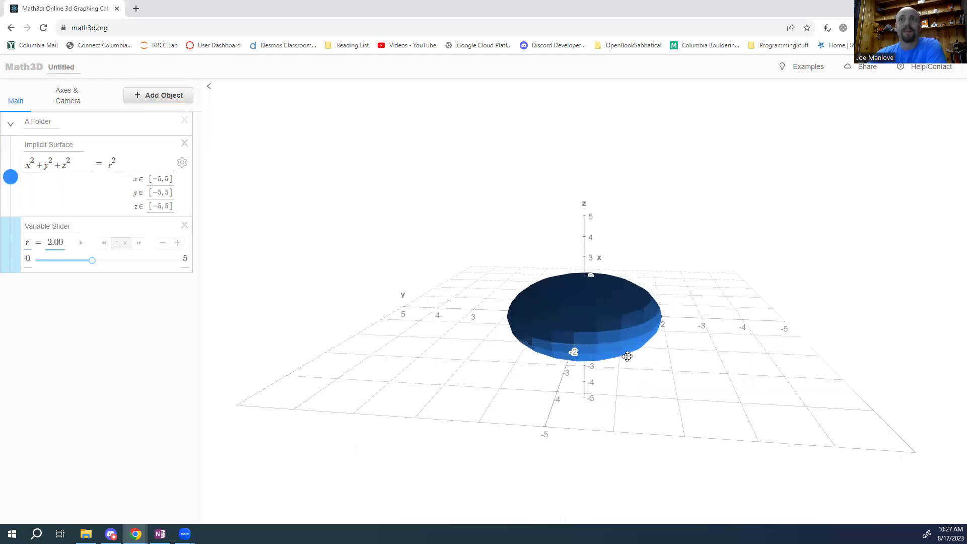
click(182, 164)
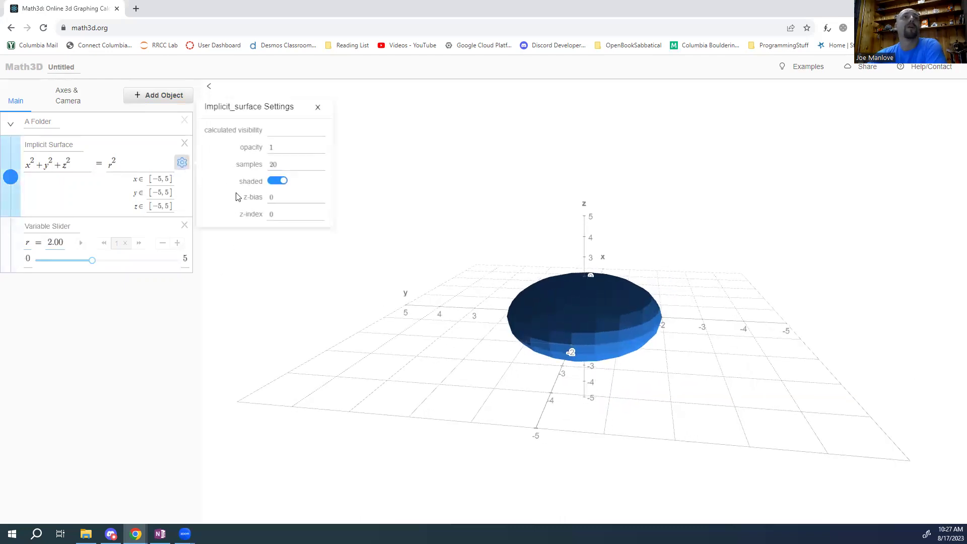
double_click(275, 166)
text(40)
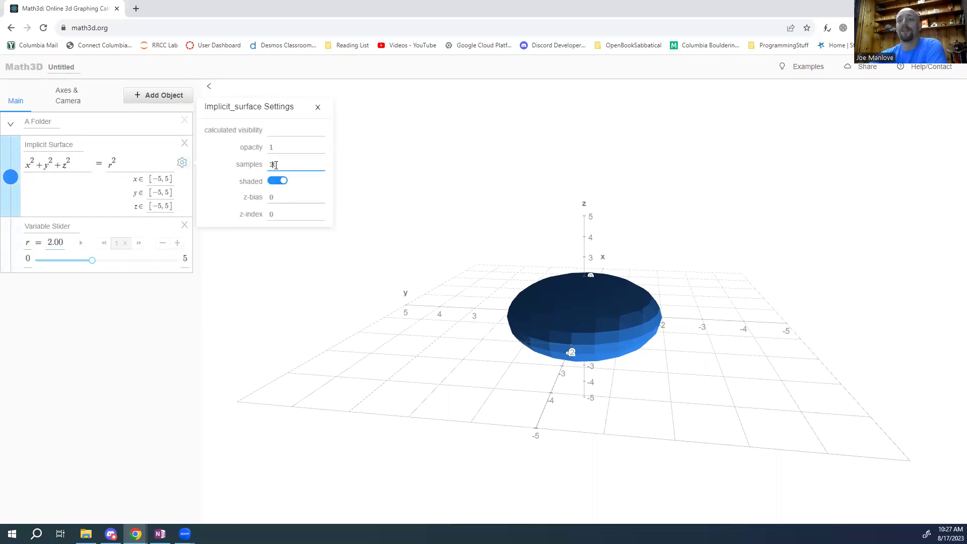
key(BackSpace)
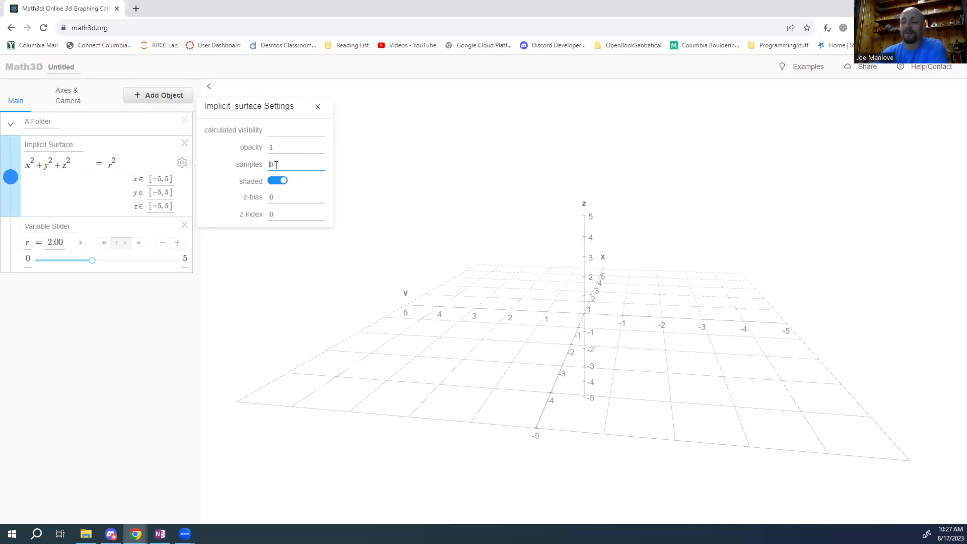
text(1)
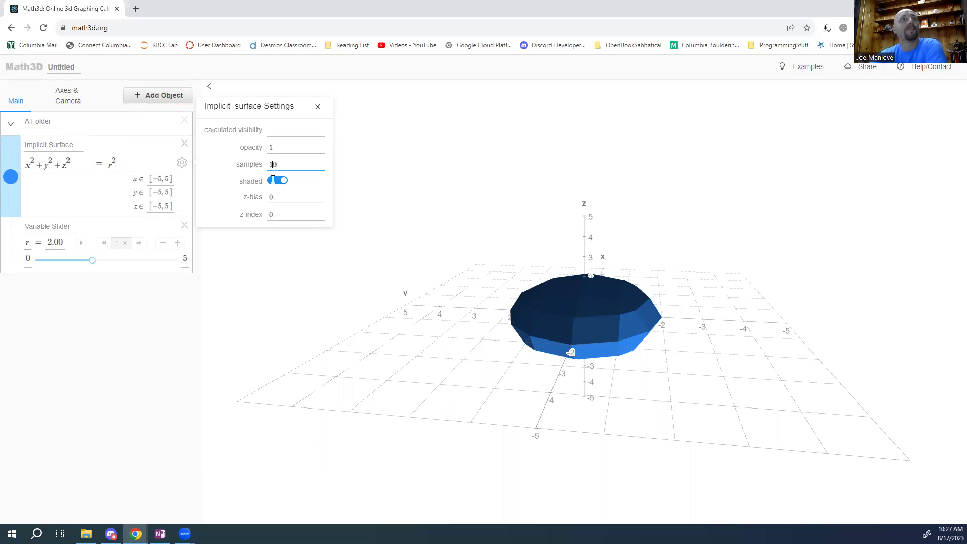
click(290, 166)
text(0)
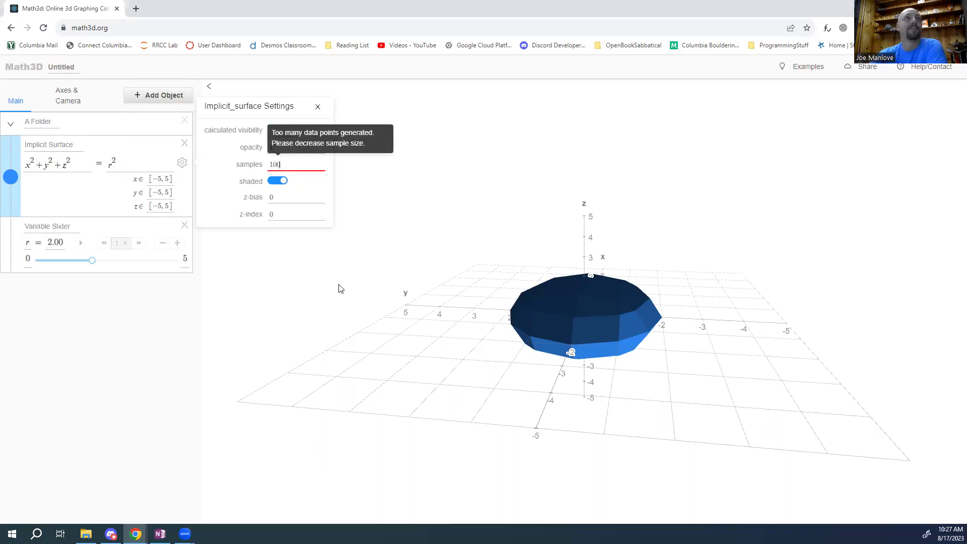
key(BackSpace)
key(BackSpace)
key(BackSpace)
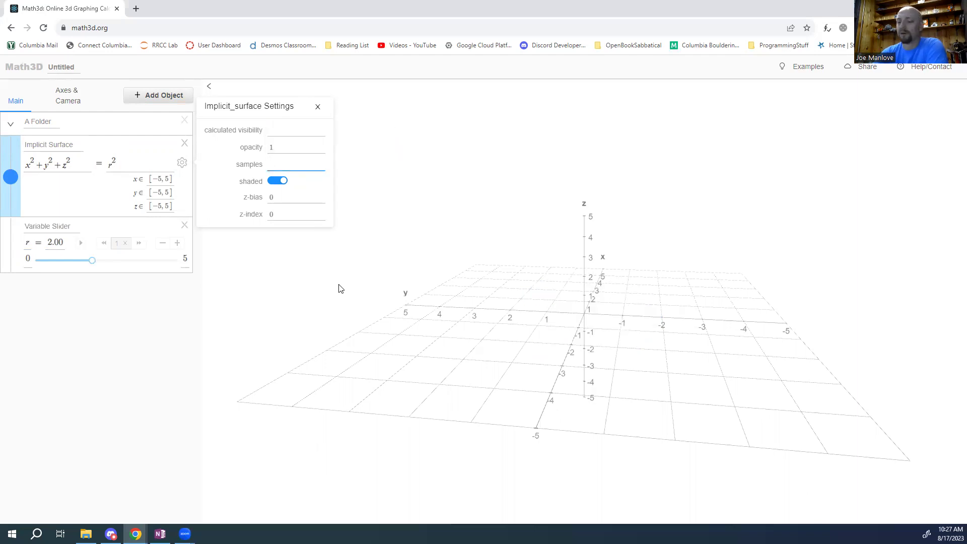
text(50)
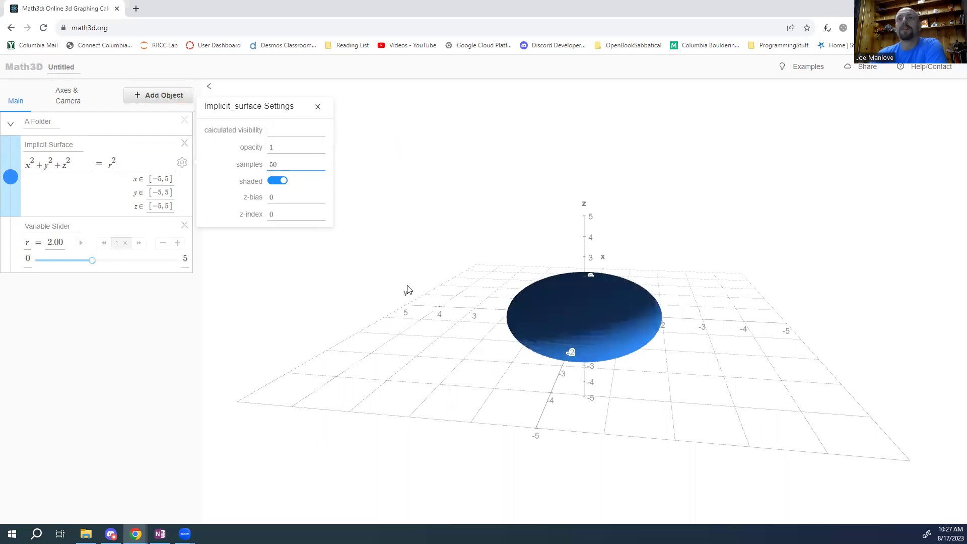
- Orbit around the smoother sphere to check it, then close the surface settings
drag(564, 320, 580, 338)
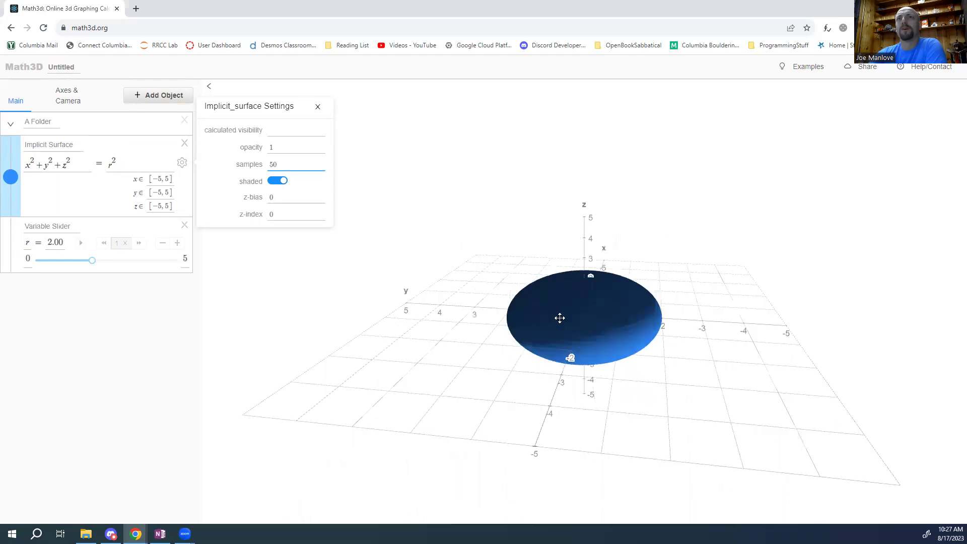
drag(559, 318, 542, 290)
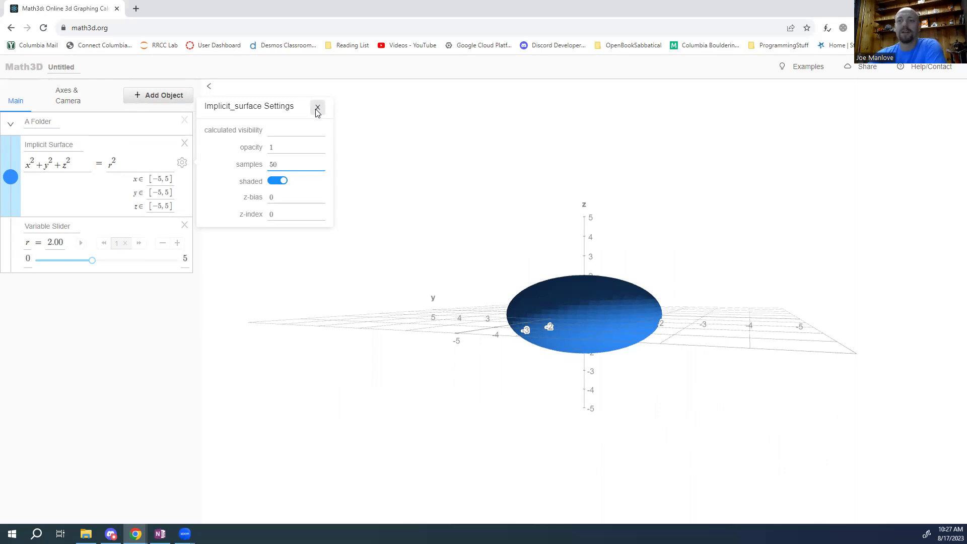
drag(524, 274, 555, 273)
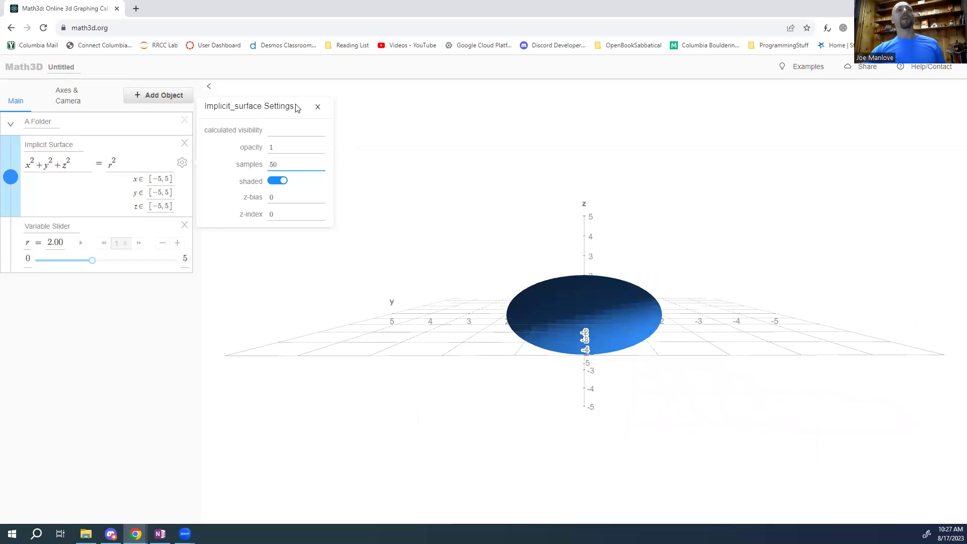
click(316, 106)
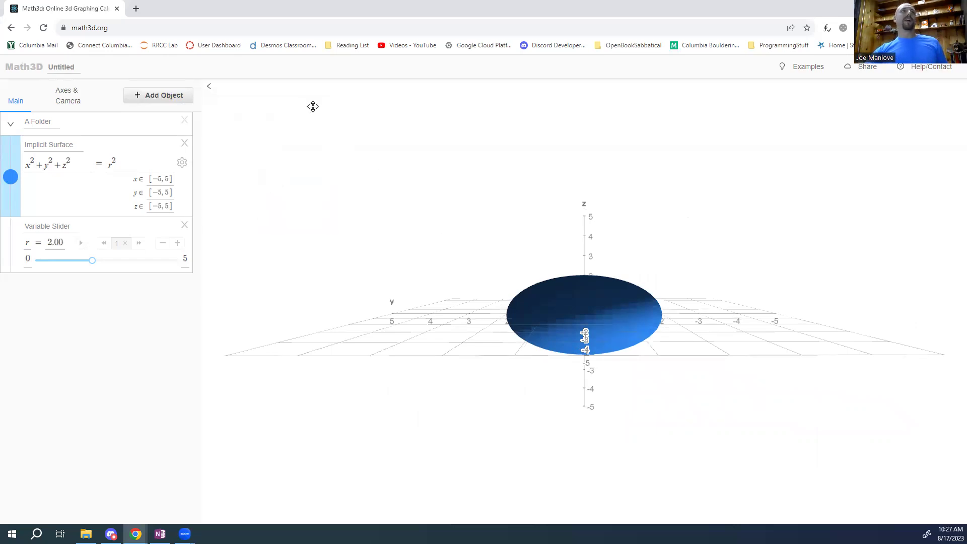
- Change the z-axis scale from 1/2 to 1, then return to Main and tilt the view
click(63, 106)
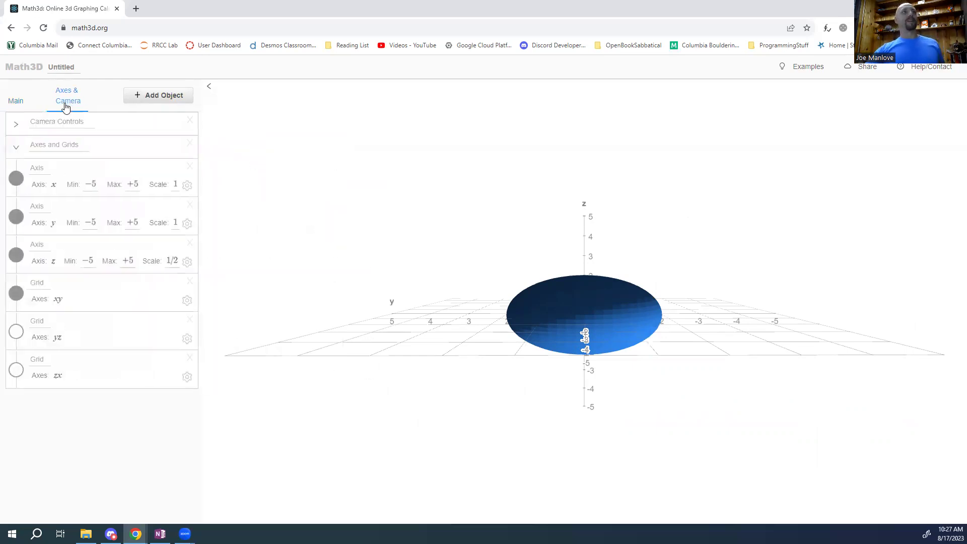
click(173, 260)
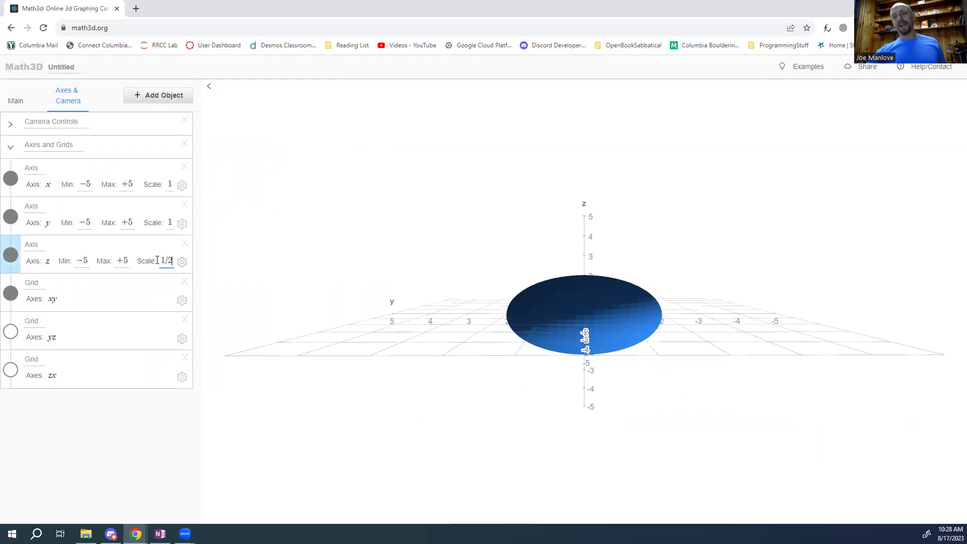
key(BackSpace)
key(BackSpace)
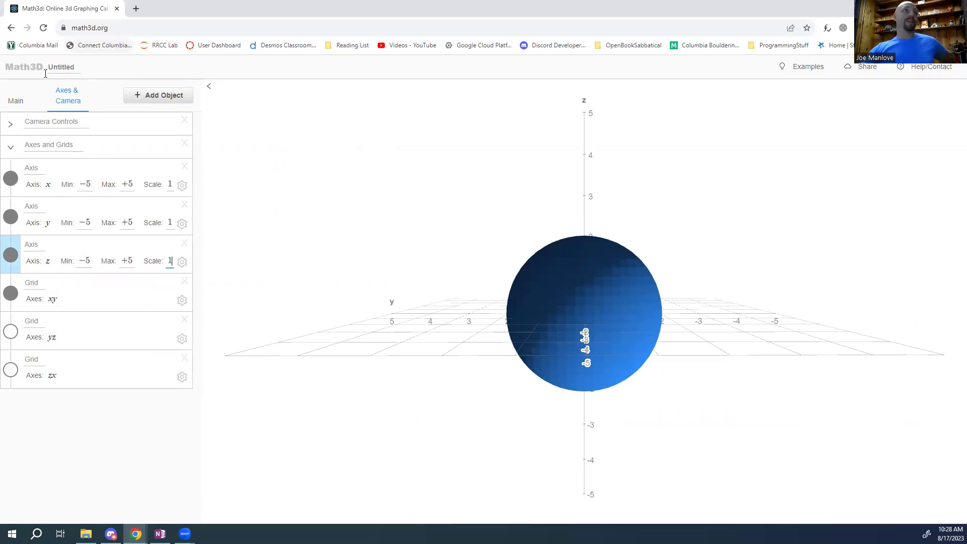
click(29, 110)
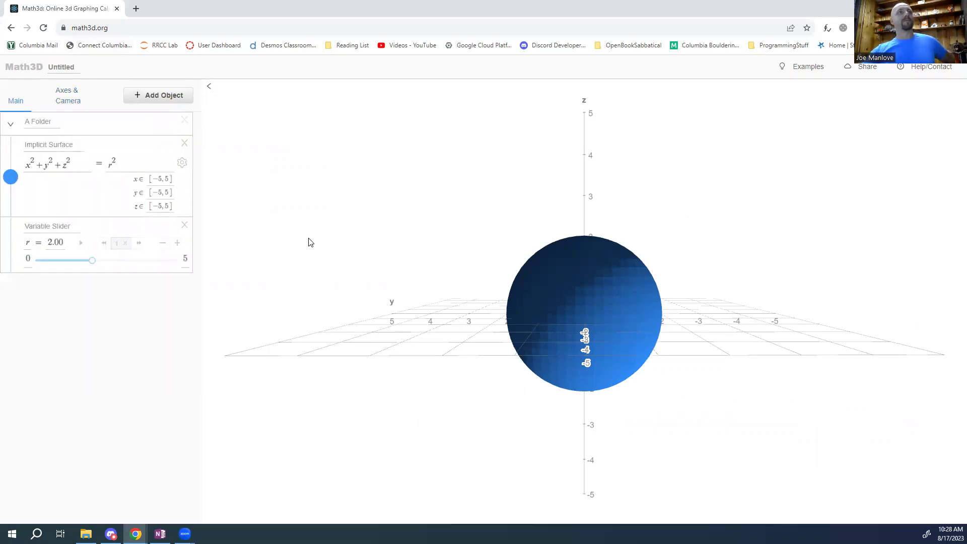
mouse_move(523, 277)
mouse_down()
mouse_move(532, 292)
mouse_move(524, 287)
mouse_up()
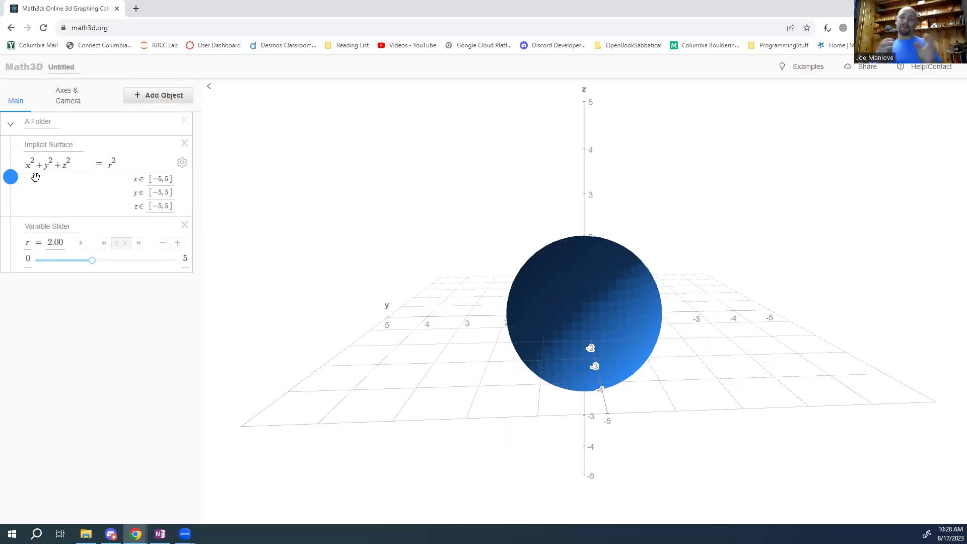
- Add three variable sliders, renaming them h, k and l, each ranging −5 to 5
click(166, 97)
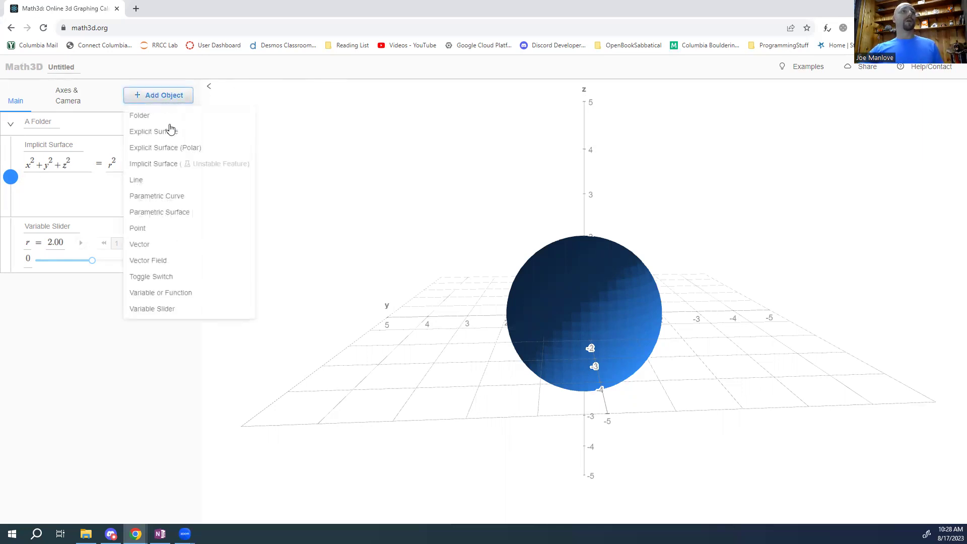
click(159, 310)
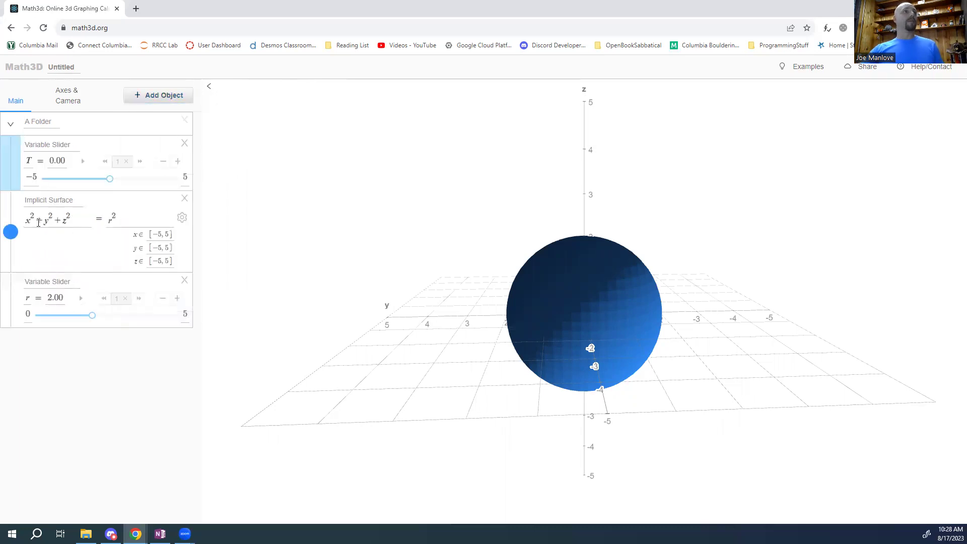
double_click(28, 161)
text(h)
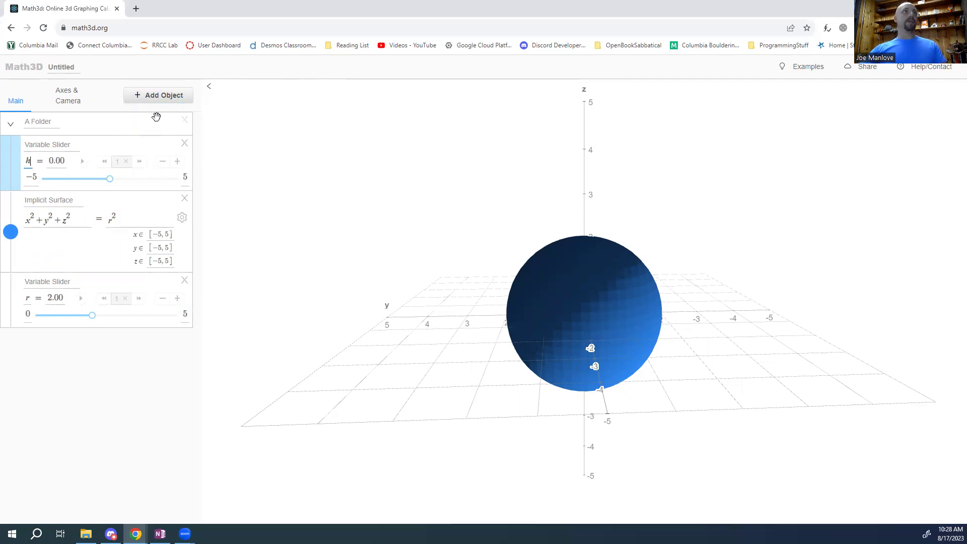
click(174, 100)
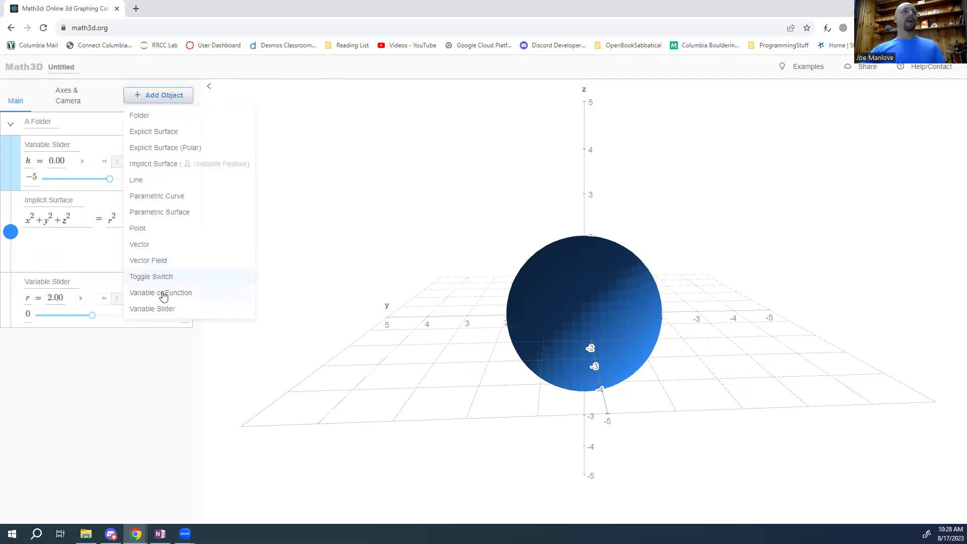
click(166, 314)
click(30, 217)
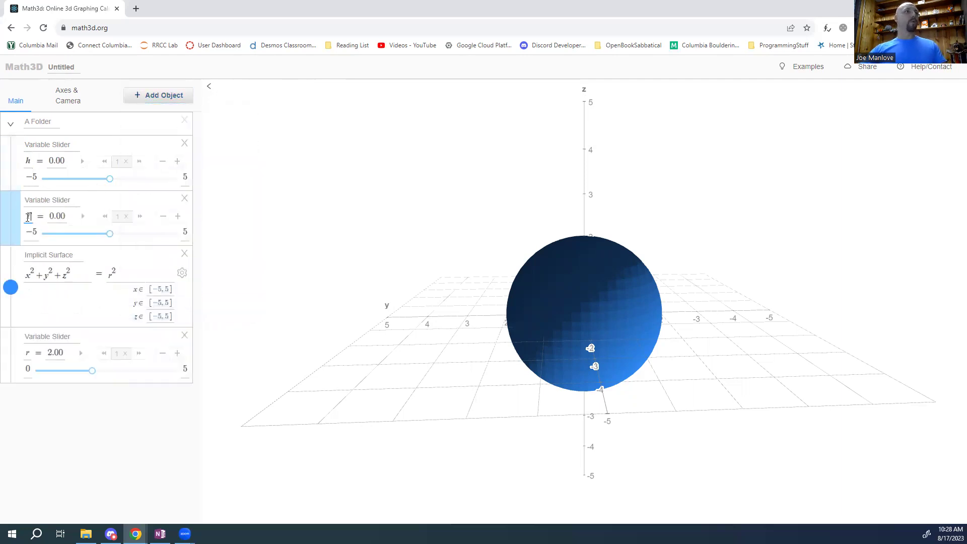
text(k)
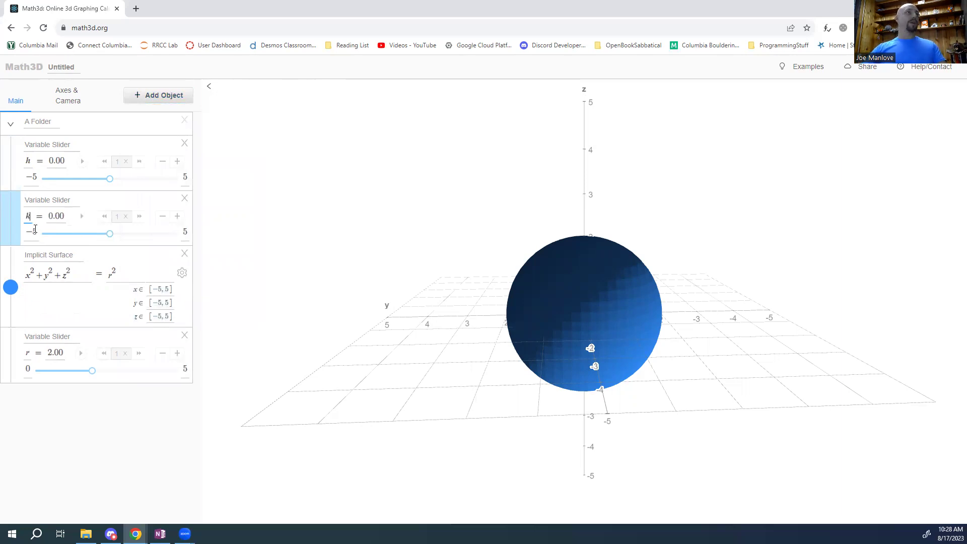
click(154, 98)
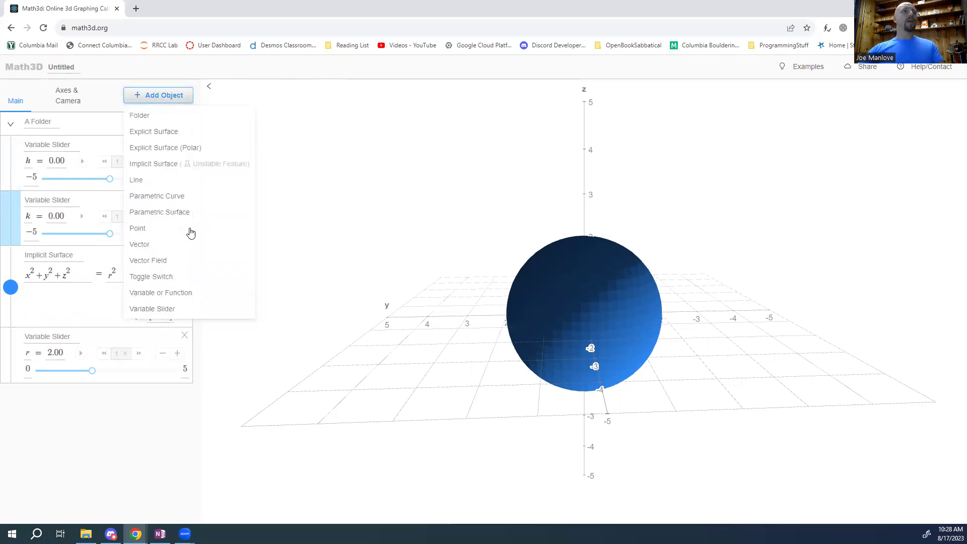
click(152, 308)
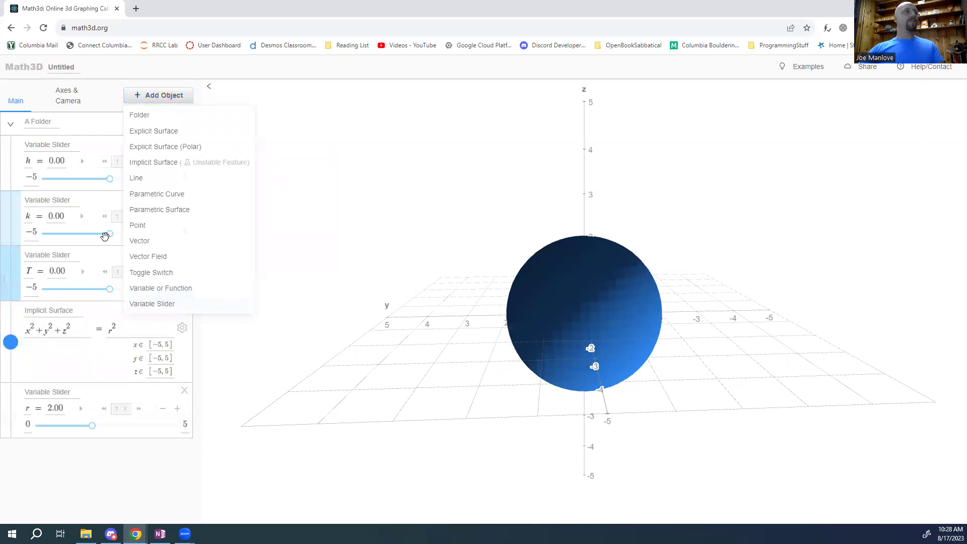
click(30, 270)
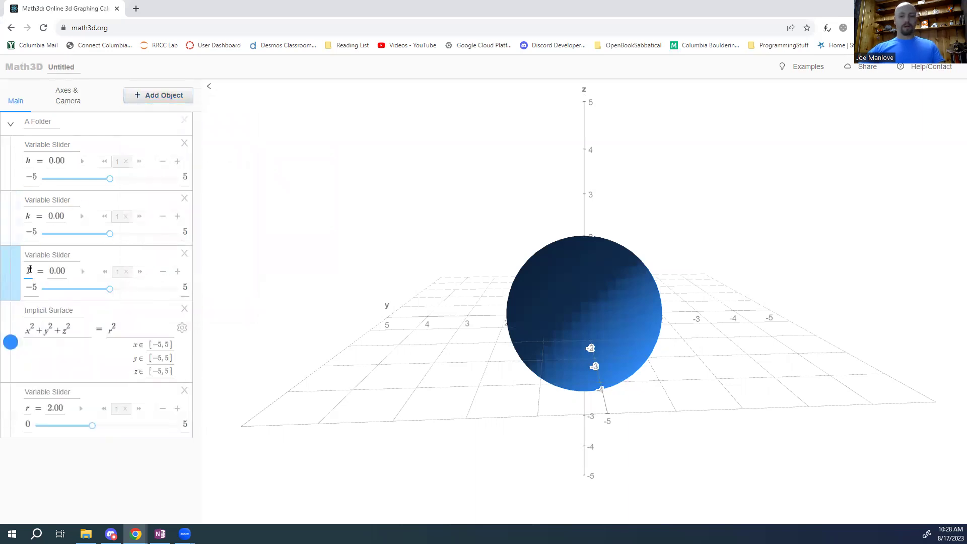
key(BackSpace)
text(l)
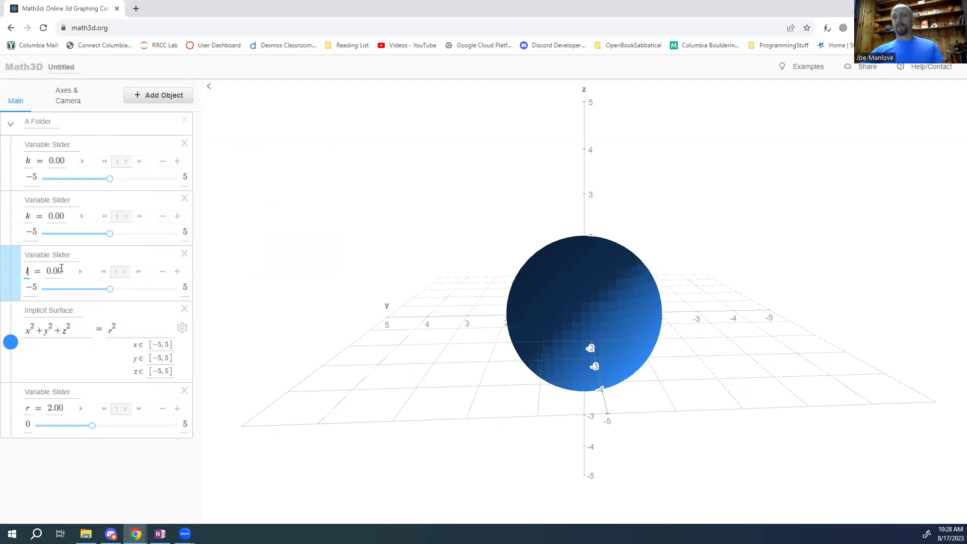
- Rewrite the implicit equation toward (x-h)^2+(y-k)^2+(z-l)^2 = r^2 with parentheses and minus terms
click(27, 331)
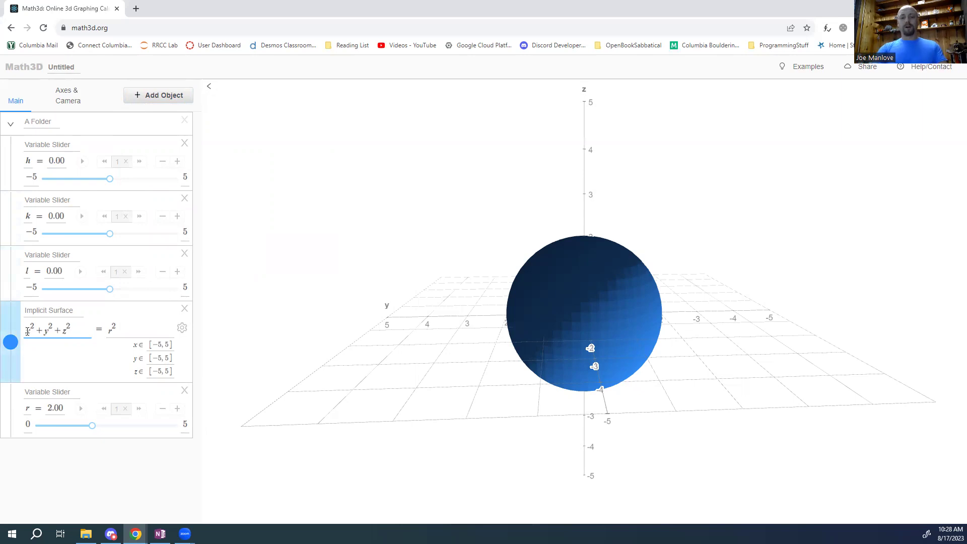
text(()
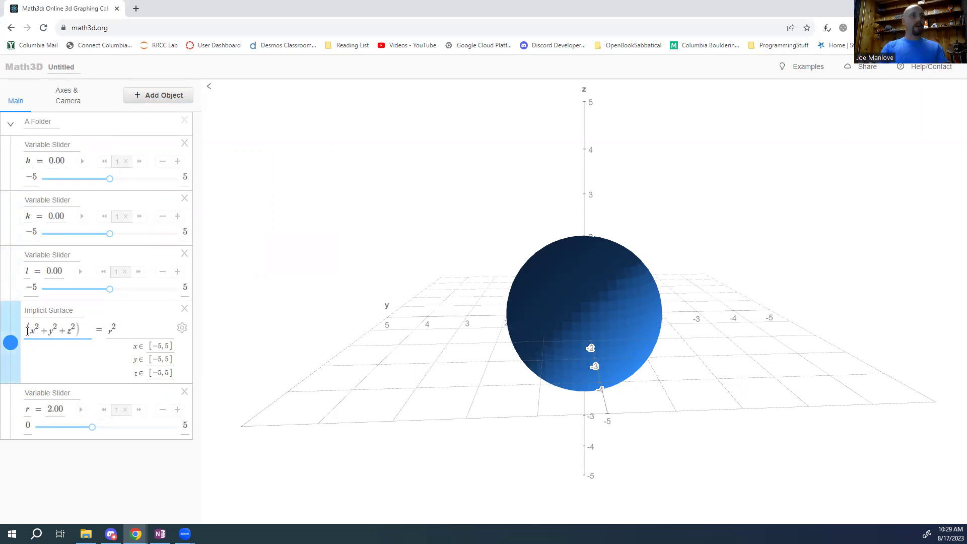
text())
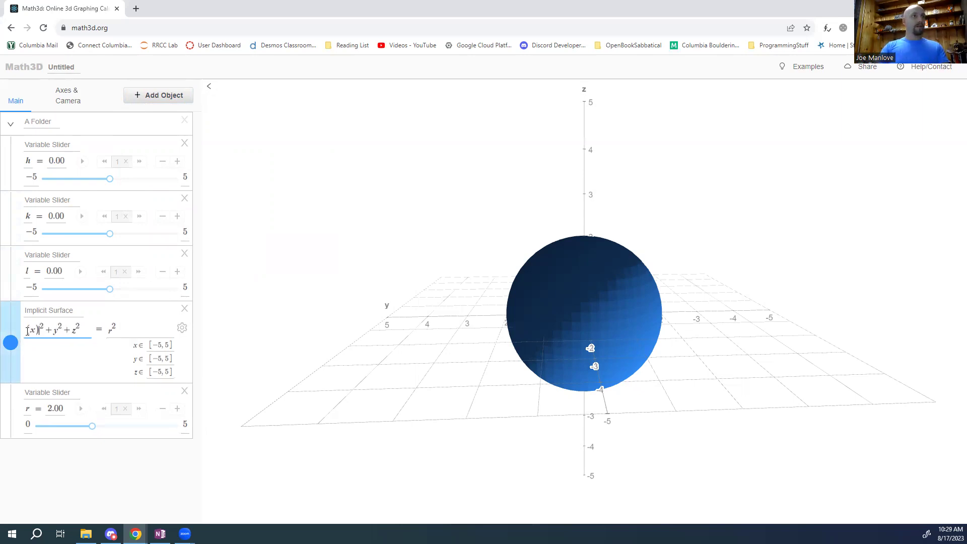
text(-)
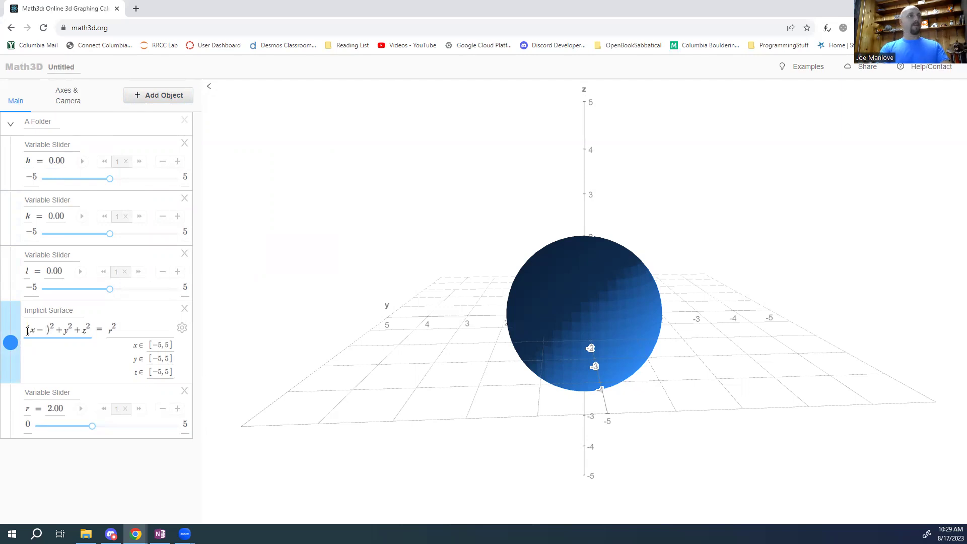
text(h)
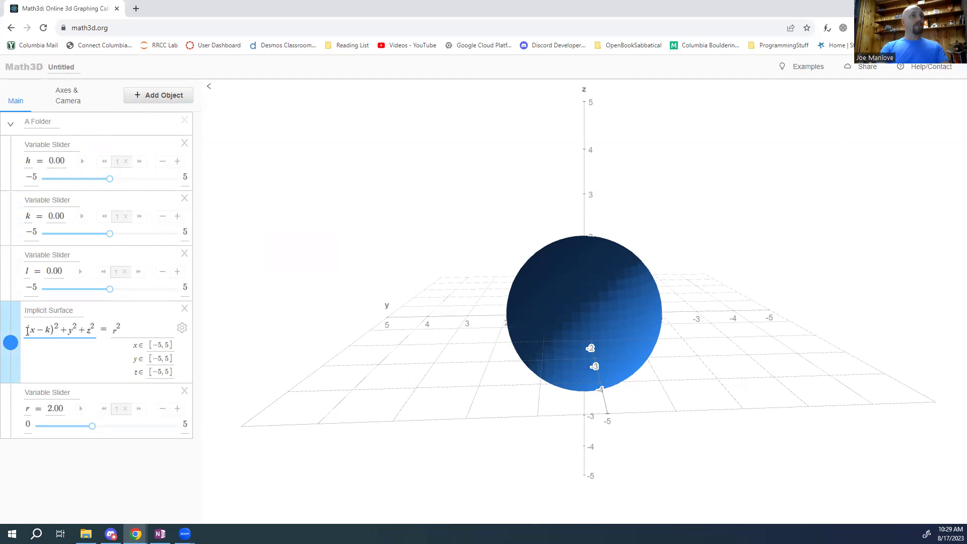
key(BackSpace)
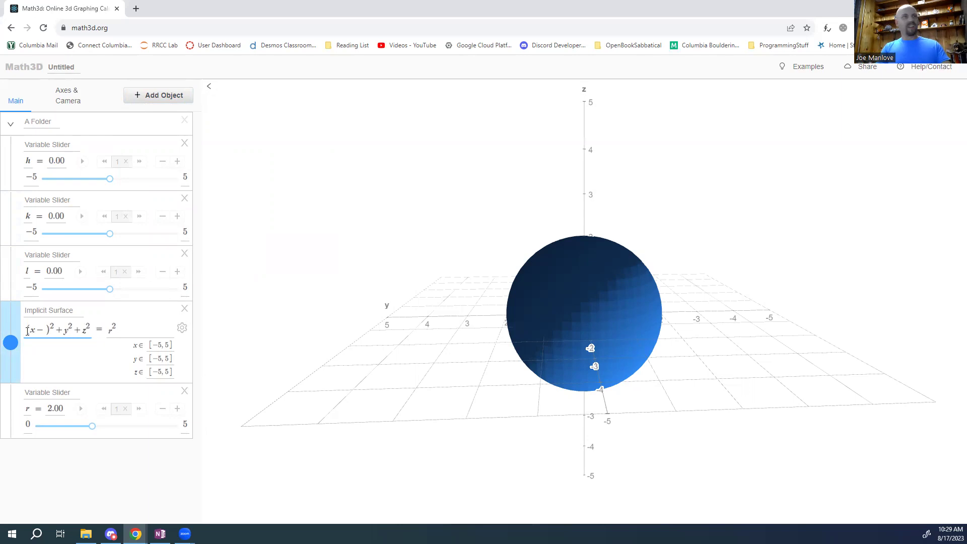
text(h)
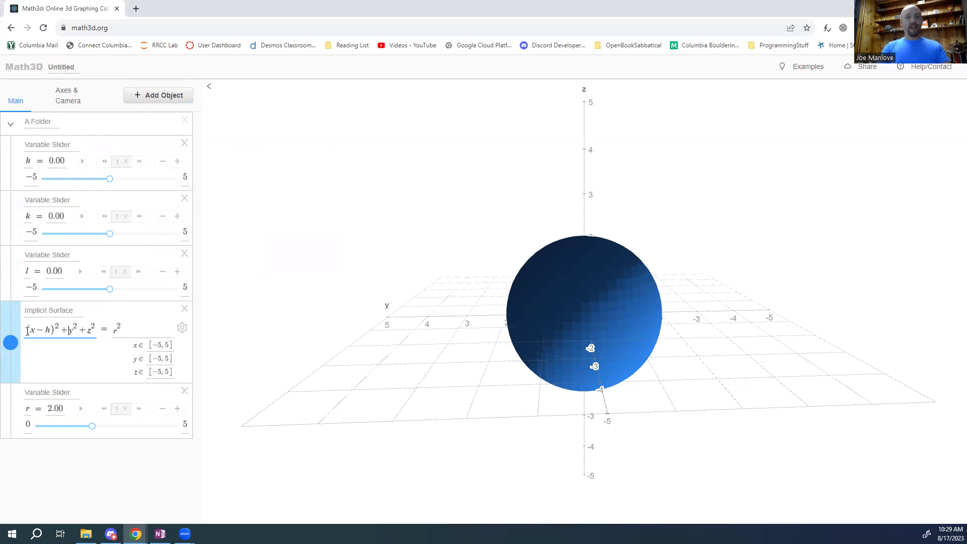
text(()
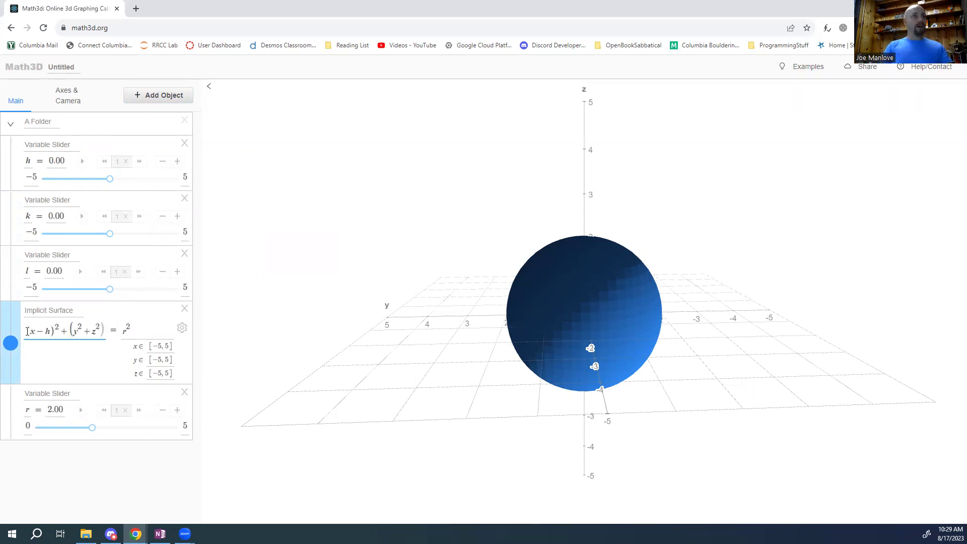
text())
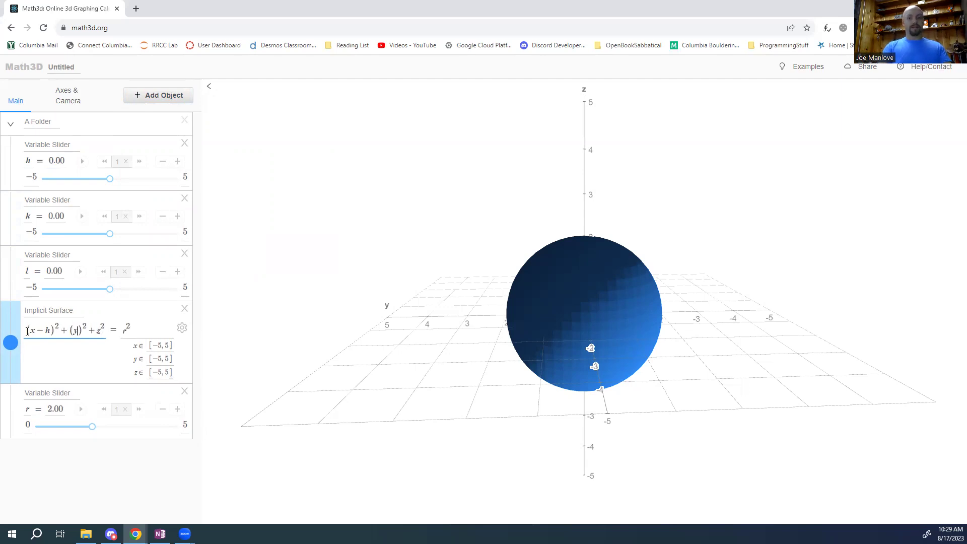
key(Left)
text(-)
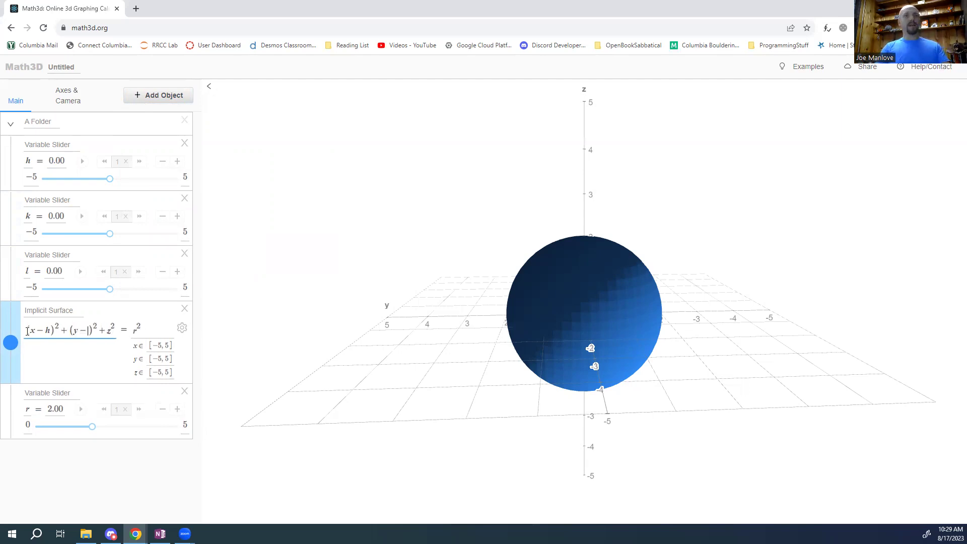
text(k)
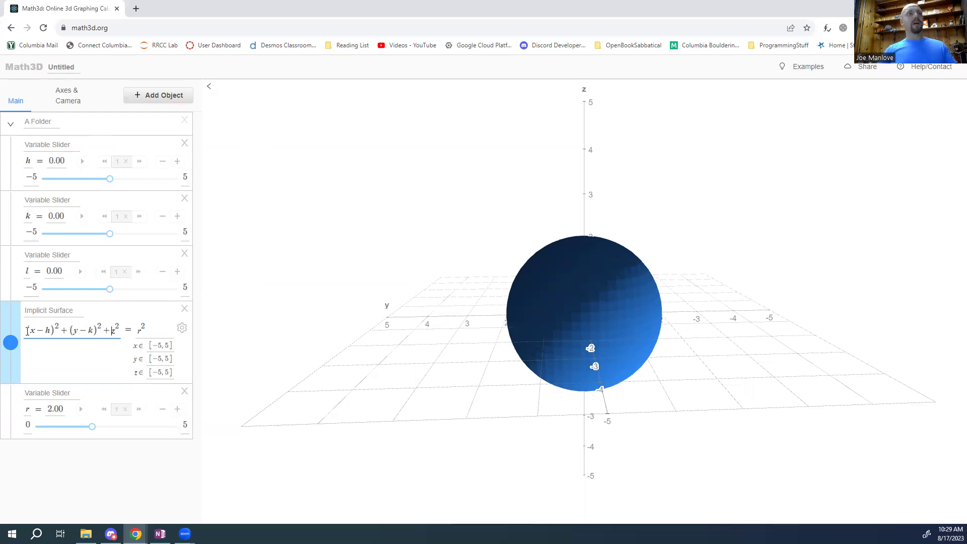
text((z)
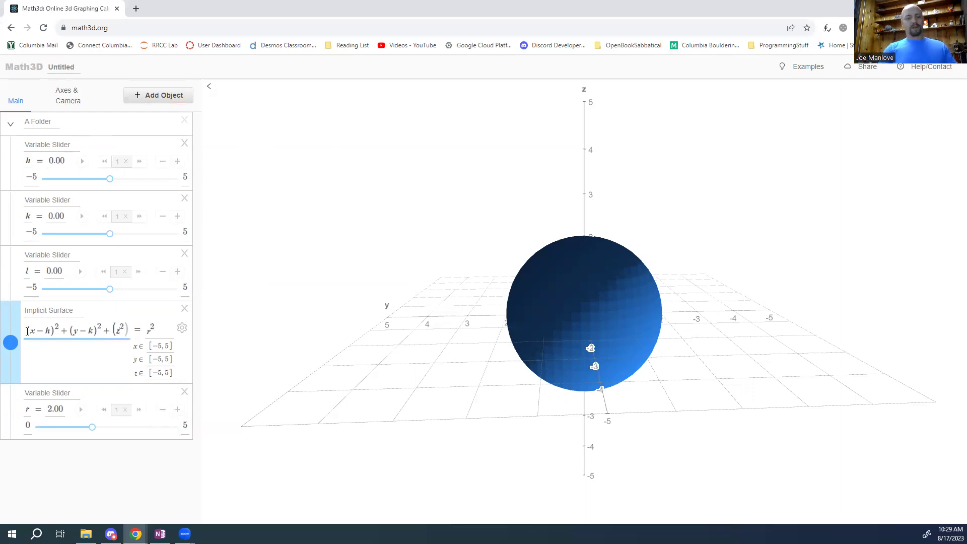
text(-)
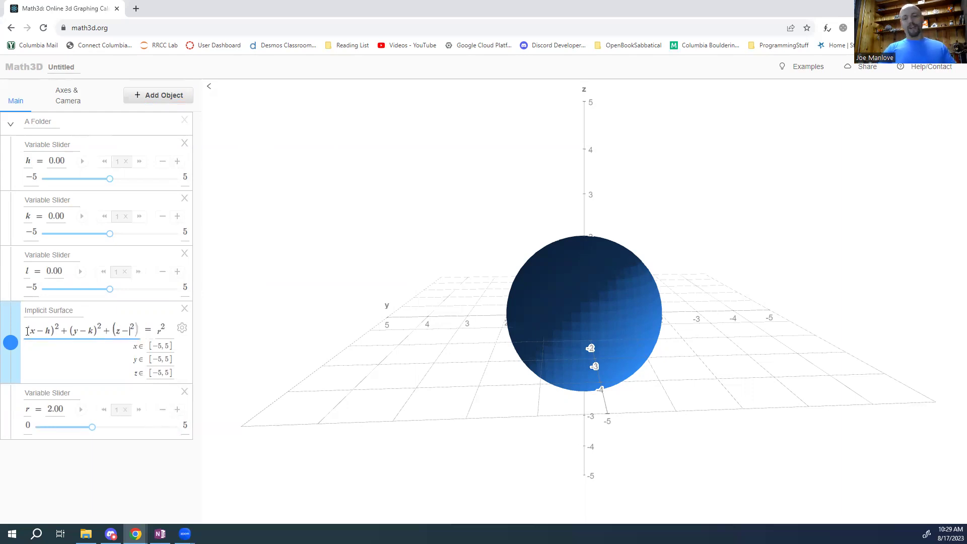
text(l))
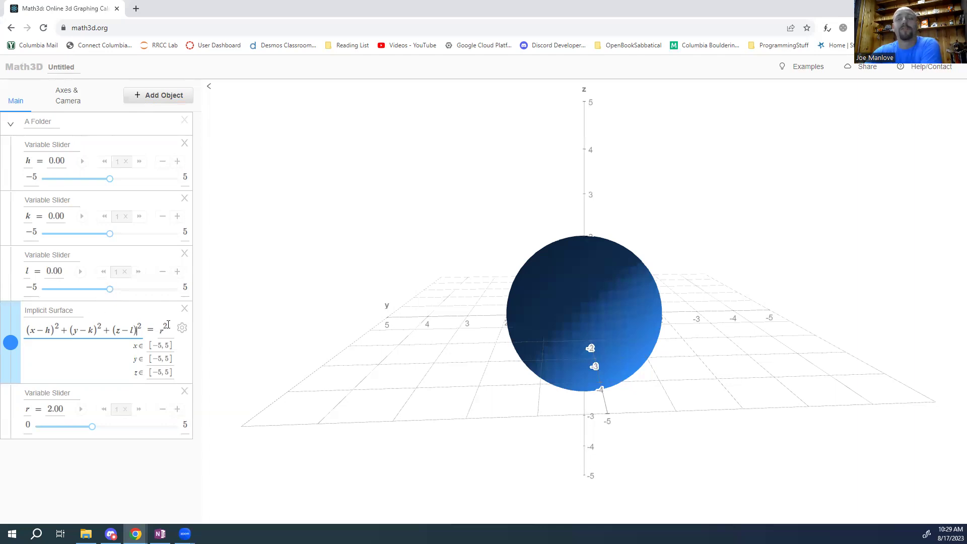
- Orbit the view, finish the equation, and set k to −0.40 to shift the sphere along y
drag(508, 319, 477, 319)
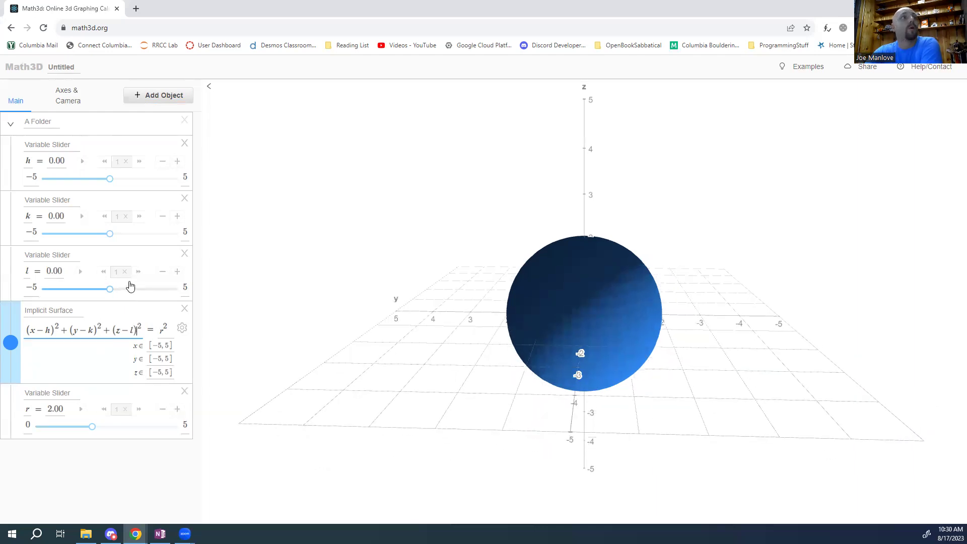
click(107, 237)
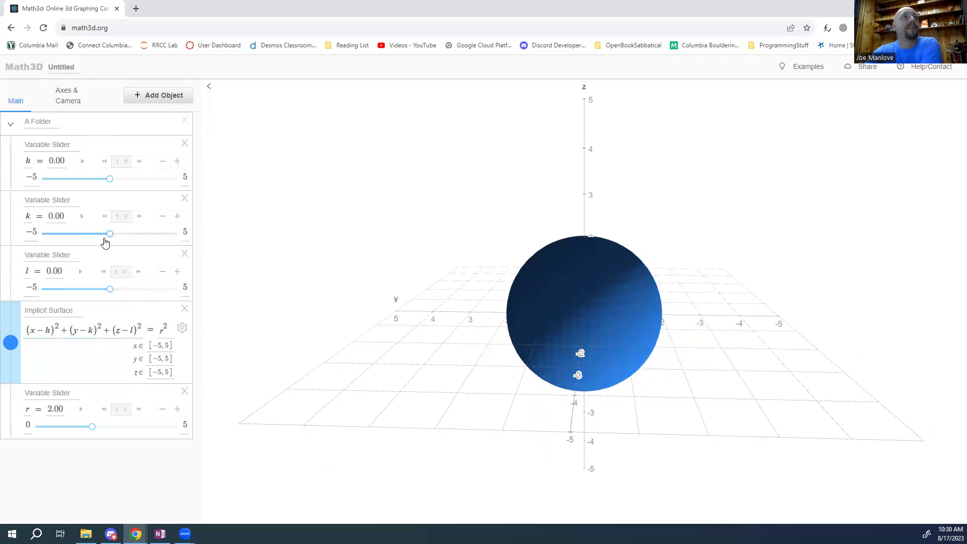
click(105, 235)
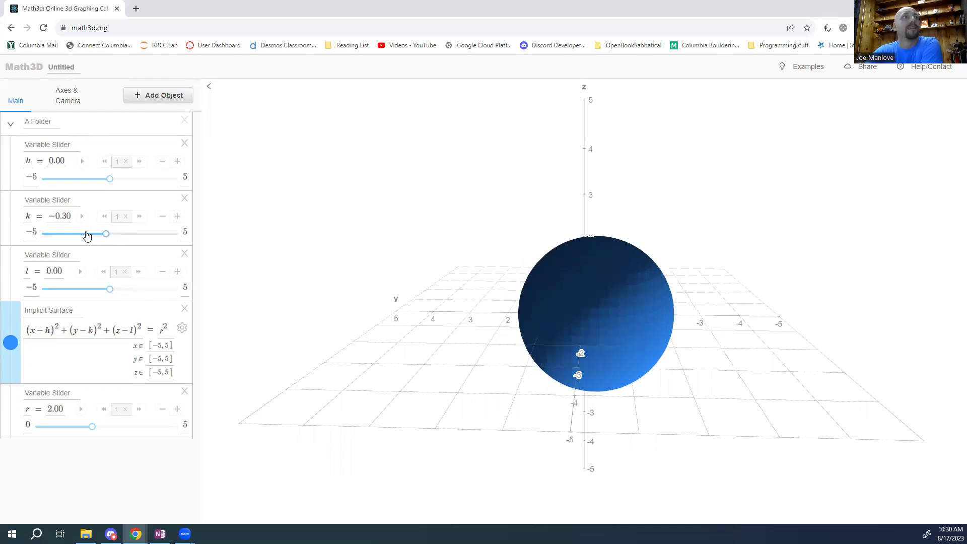
key(Left)
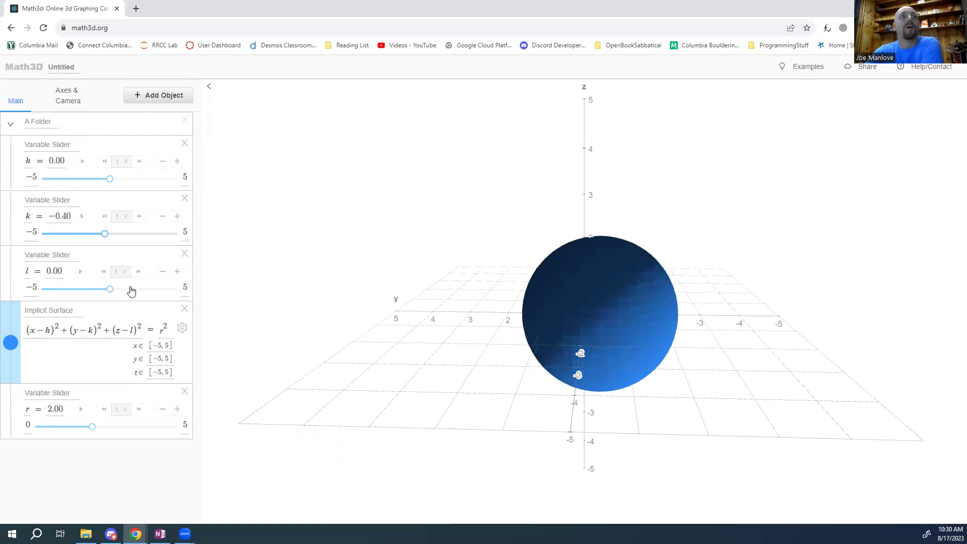
- Lower k to −2.10 and cut the implicit surface's samples from 50 to 30
key(Left)
key(Left)
key(Left)
key(Left)
key(Left)
key(Left)
key(Left)
key(Left)
key(Left)
key(Left)
key(Left)
key(Left)
key(Left)
key(Left)
key(Left)
key(Left)
key(Left)
click(182, 329)
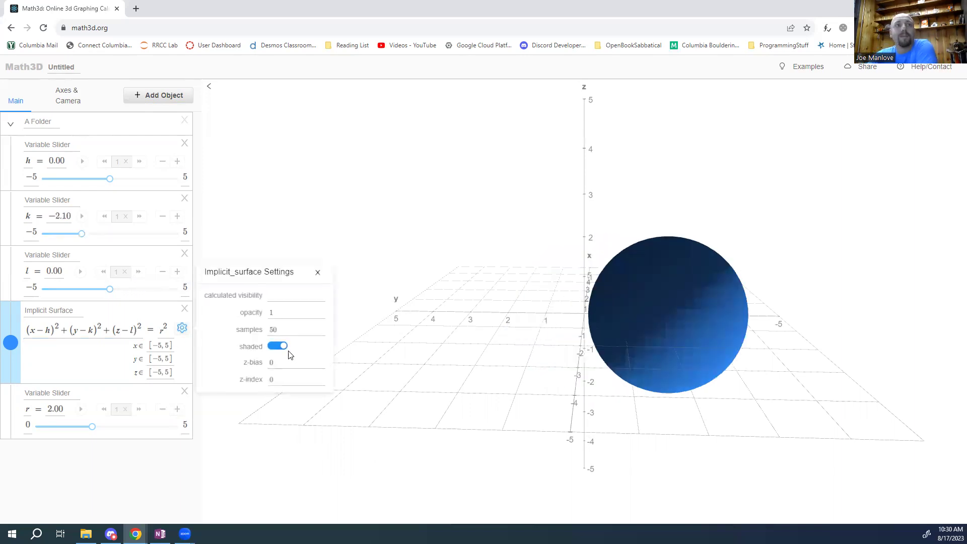
click(272, 329)
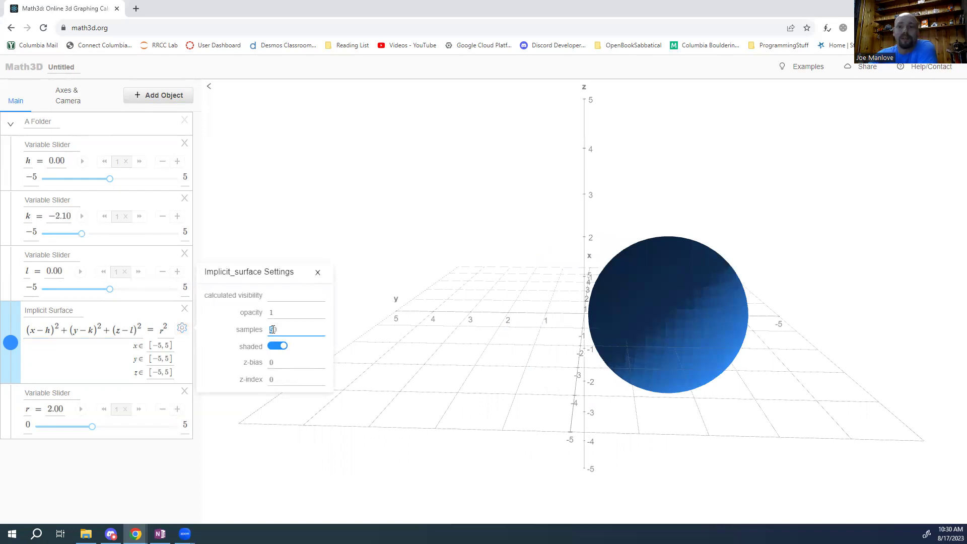
key(BackSpace)
text(3)
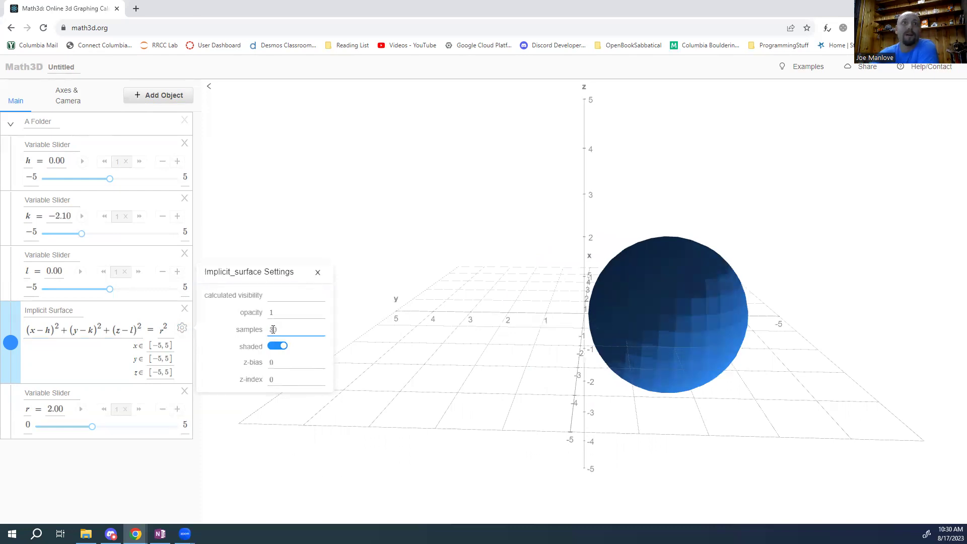
click(317, 274)
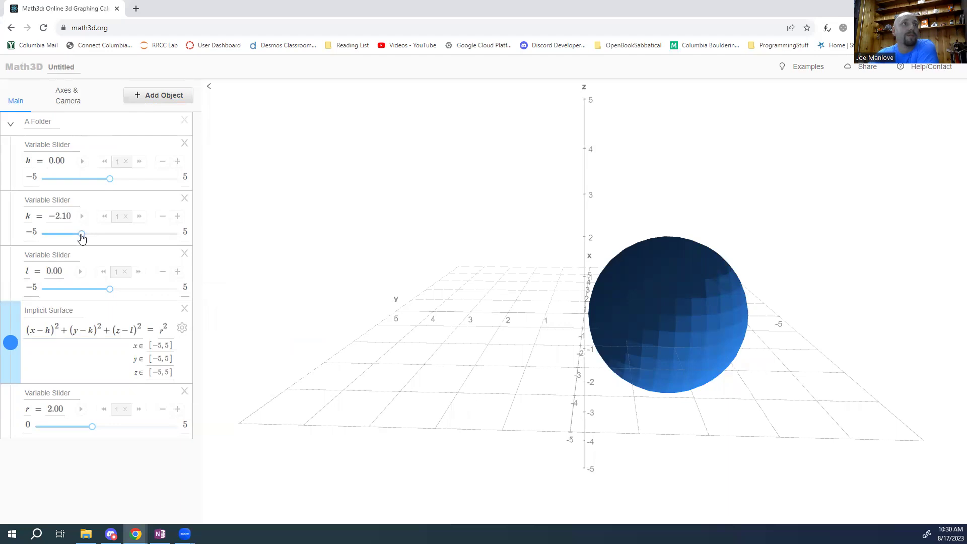
- Move the k slider to 2.00, shifting the sphere to the opposite side along y
drag(82, 238, 80, 238)
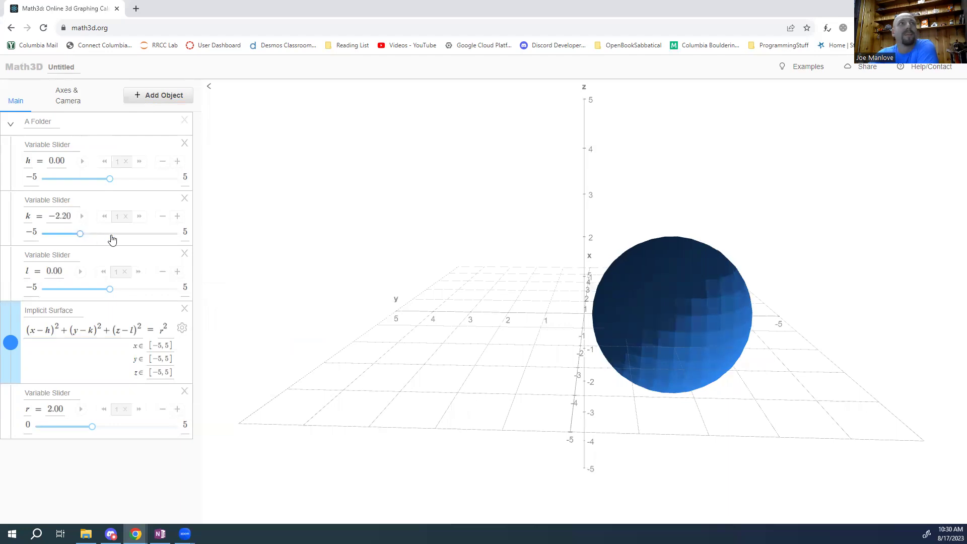
click(111, 235)
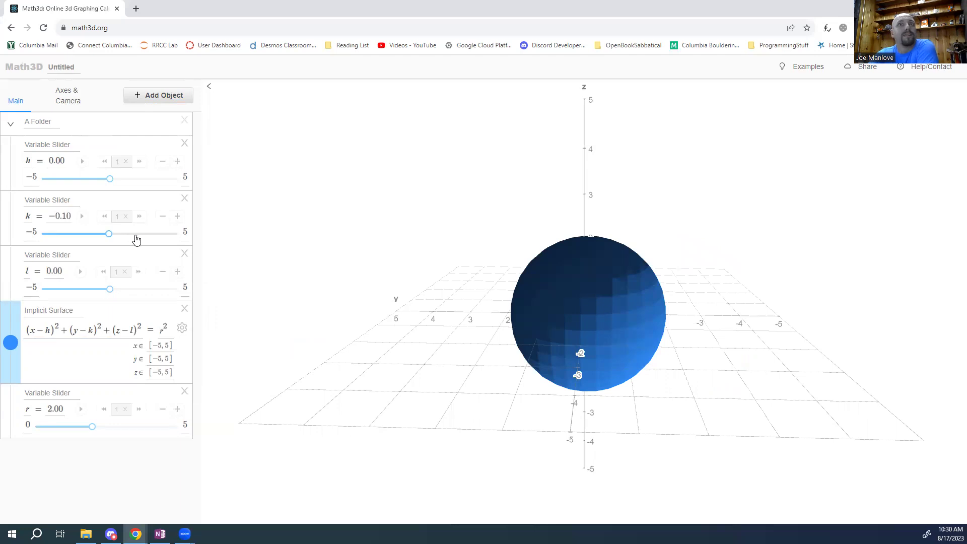
click(136, 234)
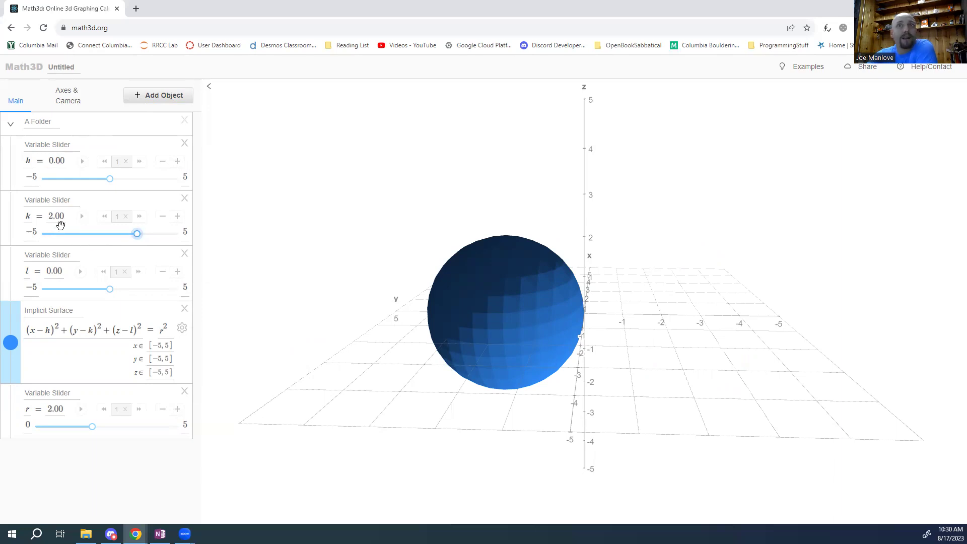
mouse_move(393, 369)
mouse_down()
mouse_move(543, 399)
mouse_move(745, 395)
mouse_move(579, 372)
mouse_move(395, 367)
mouse_move(478, 380)
mouse_move(650, 380)
mouse_move(640, 377)
mouse_up()
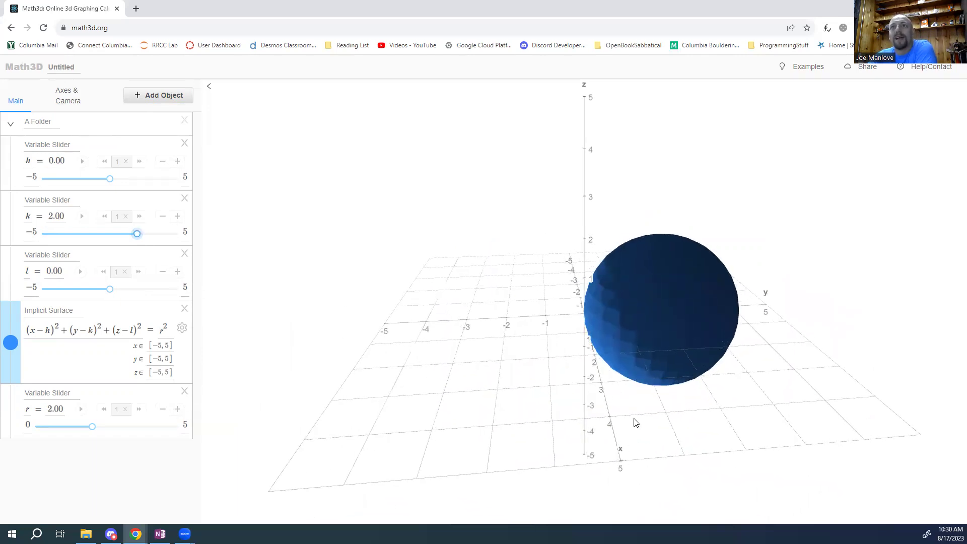
drag(636, 422, 708, 385)
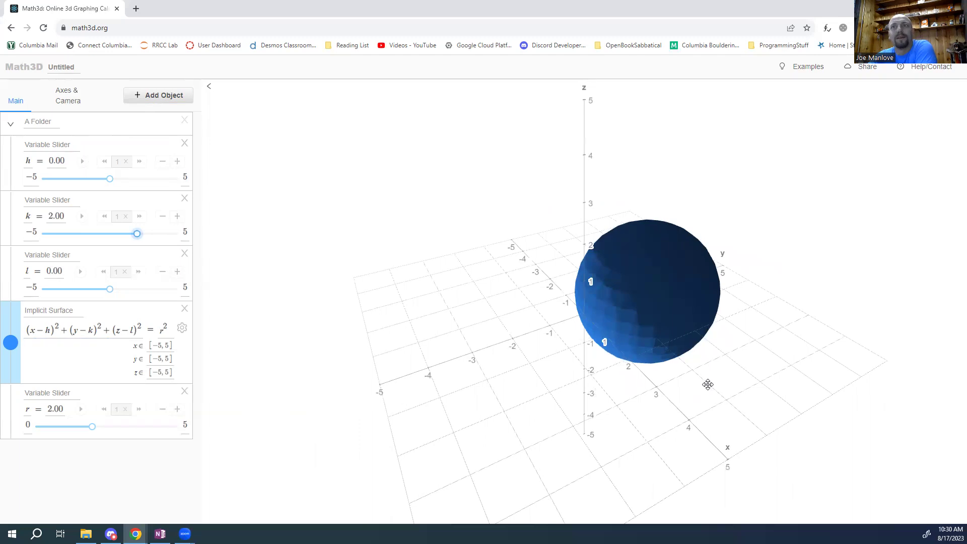
drag(708, 384, 745, 403)
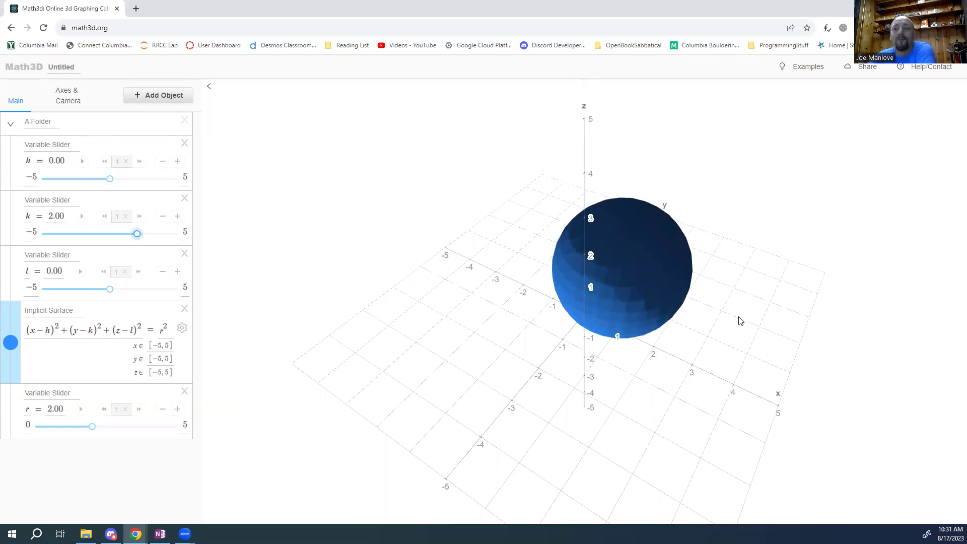
drag(742, 305, 477, 368)
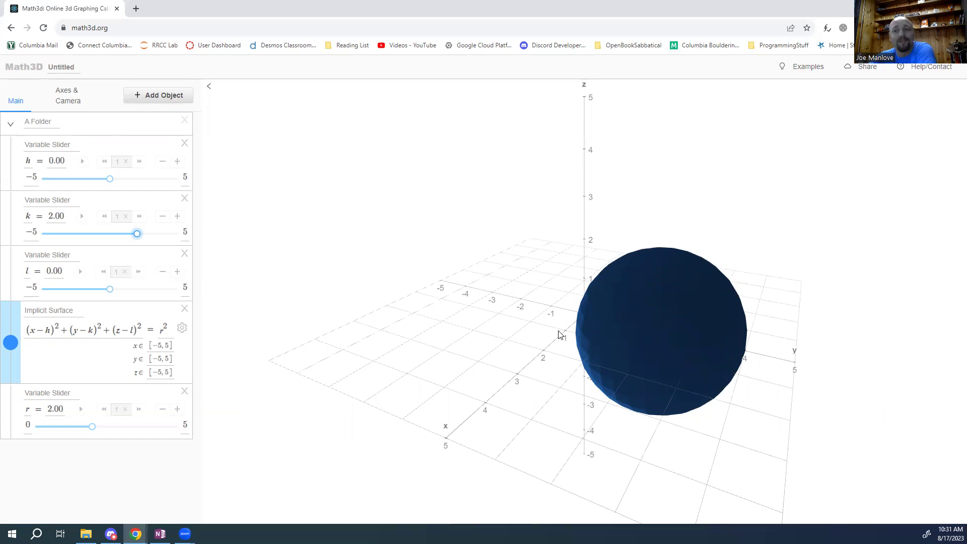
drag(558, 337, 566, 350)
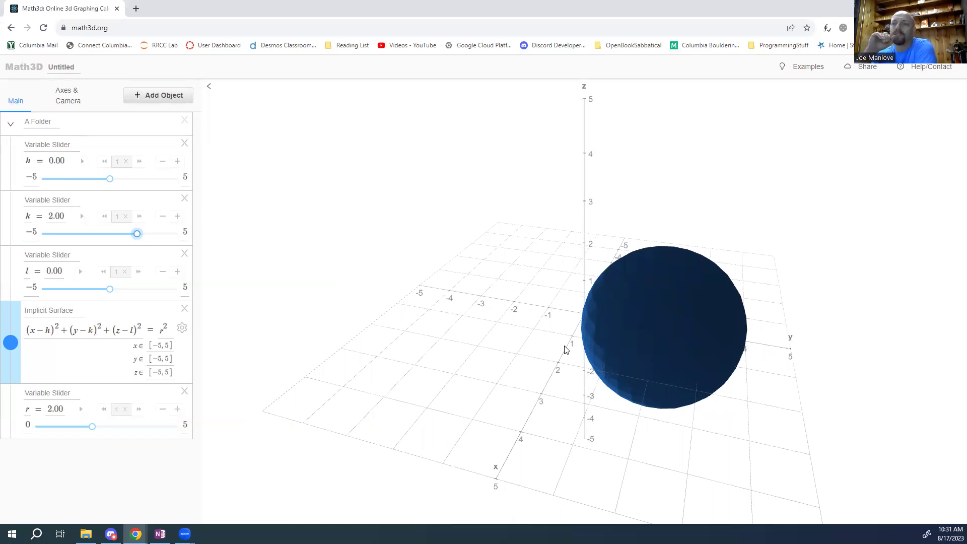
drag(552, 343, 643, 338)
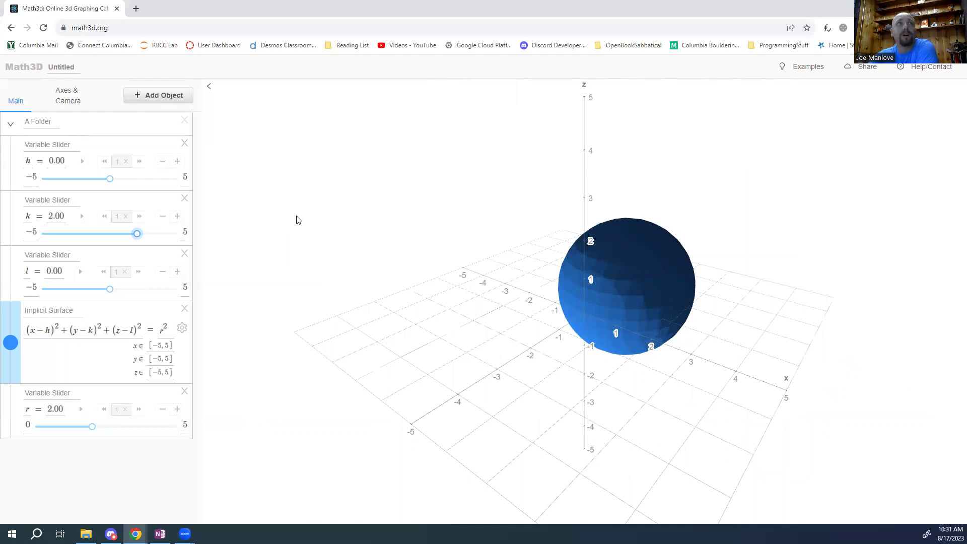
- Add a new point at [0,0,0] and move it below the r slider in the list
click(147, 97)
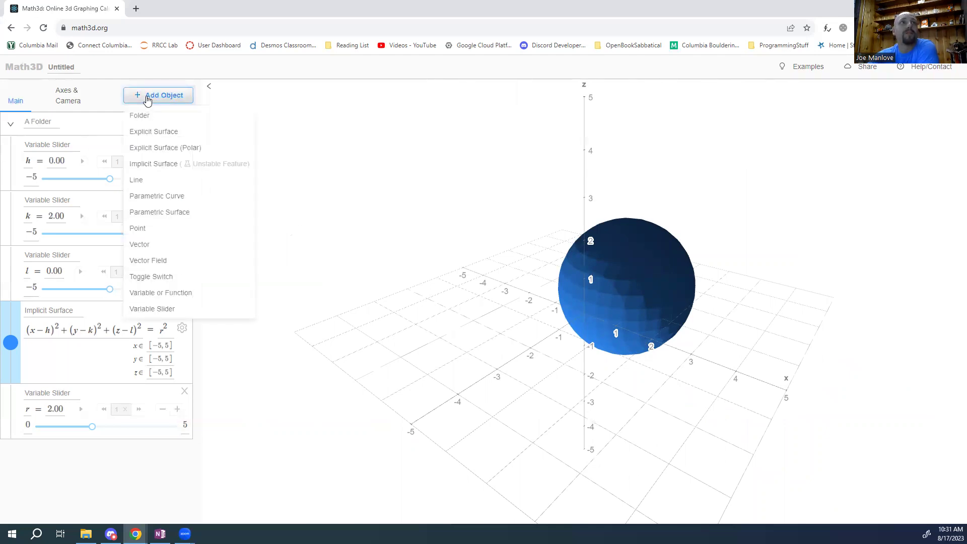
click(146, 230)
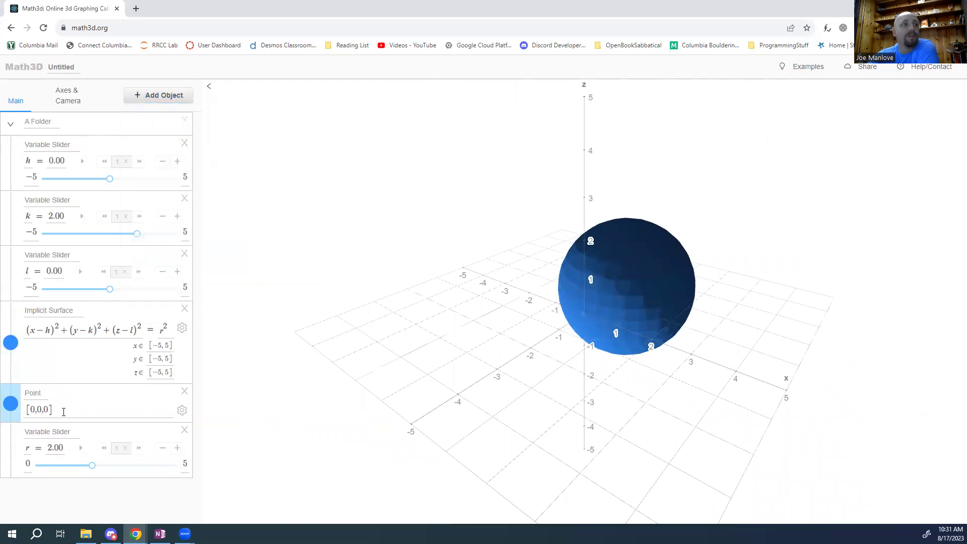
drag(11, 403, 11, 456)
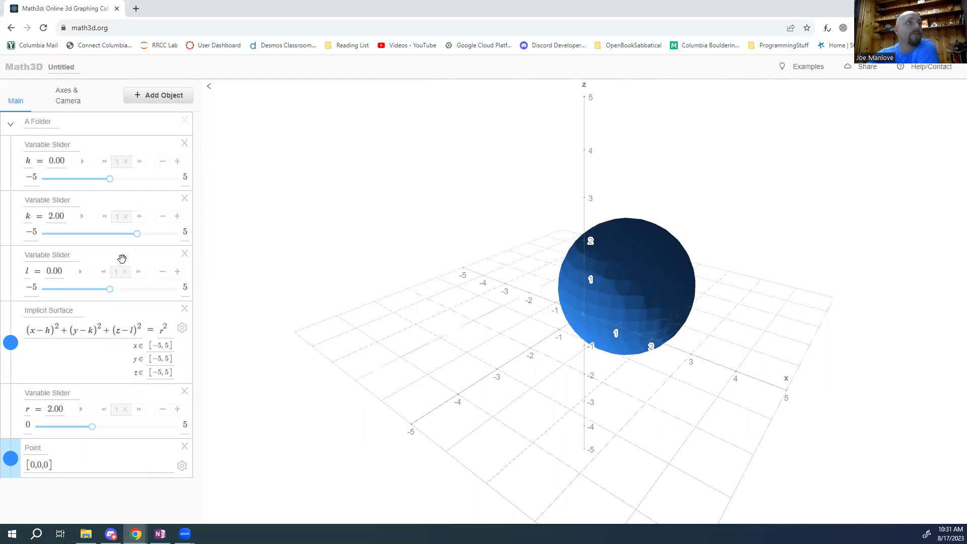
- Lower the Implicit Surface sphere's opacity so it renders translucent, then orbit to check it
click(183, 328)
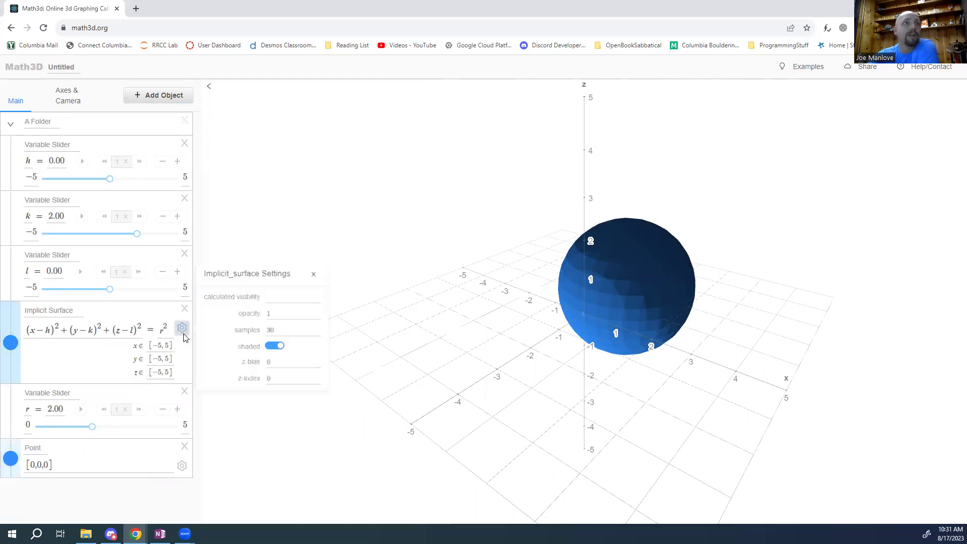
click(273, 311)
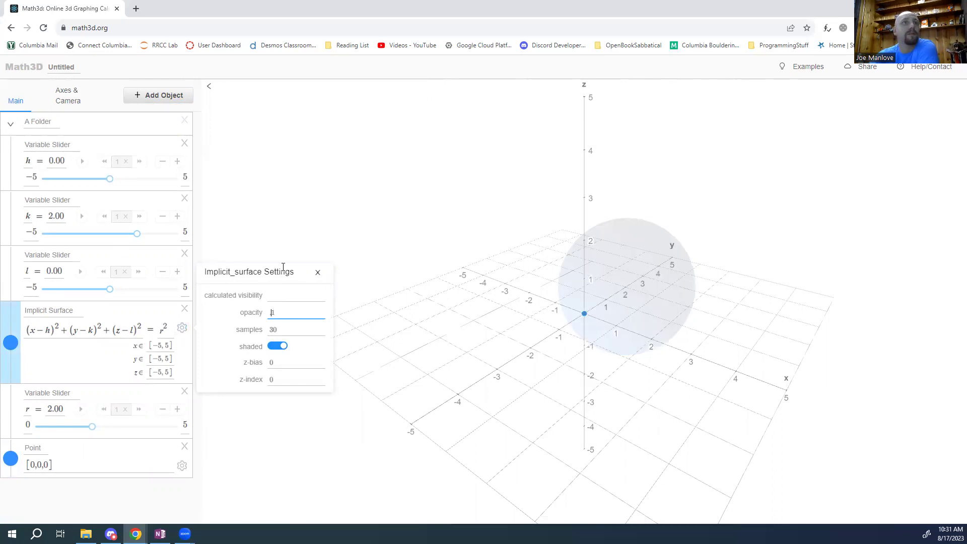
click(317, 272)
drag(577, 324, 596, 337)
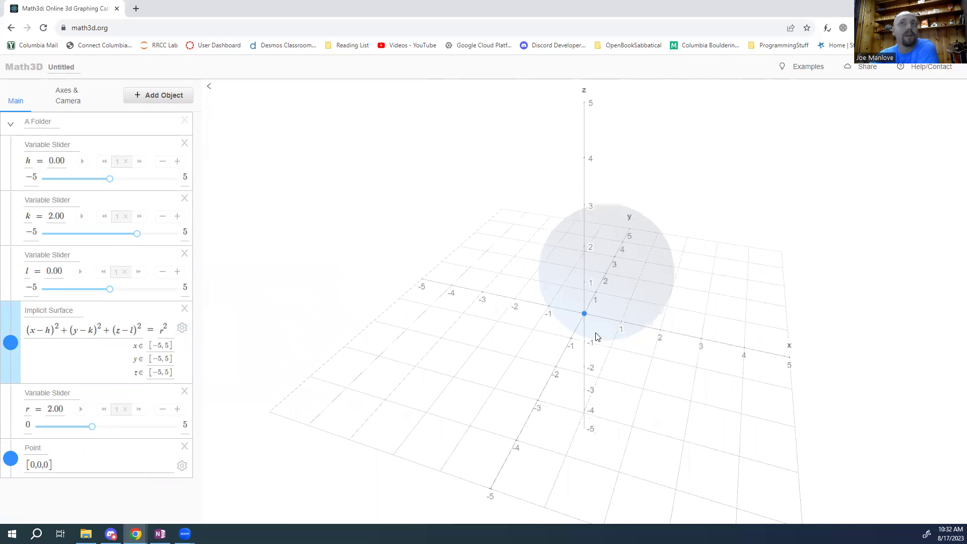
- Change the point's coordinates from [0,0,0] to [h,k,l]
click(32, 463)
key(BackSpace)
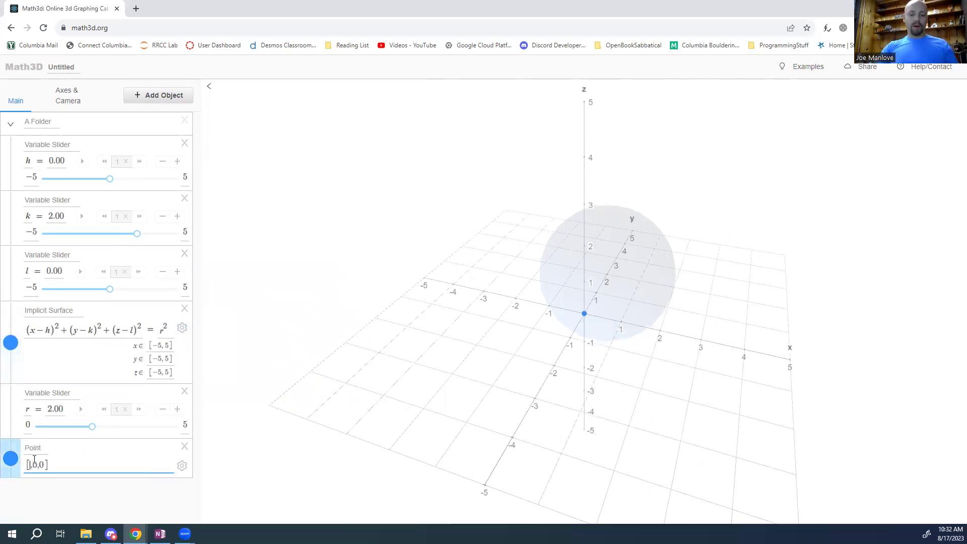
text(h,)
key(BackSpace)
key(BackSpace)
key(BackSpace)
key(Delete)
key(Delete)
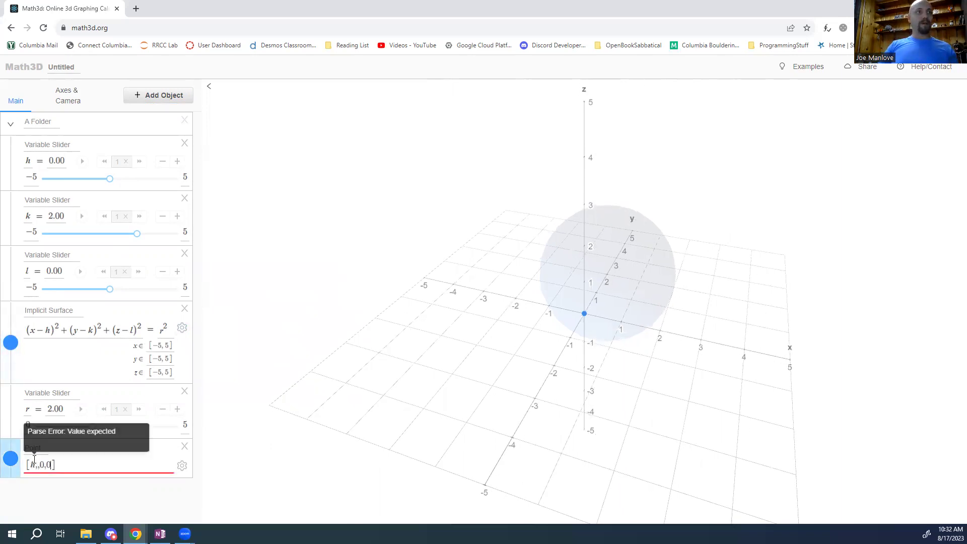
text(k,l)
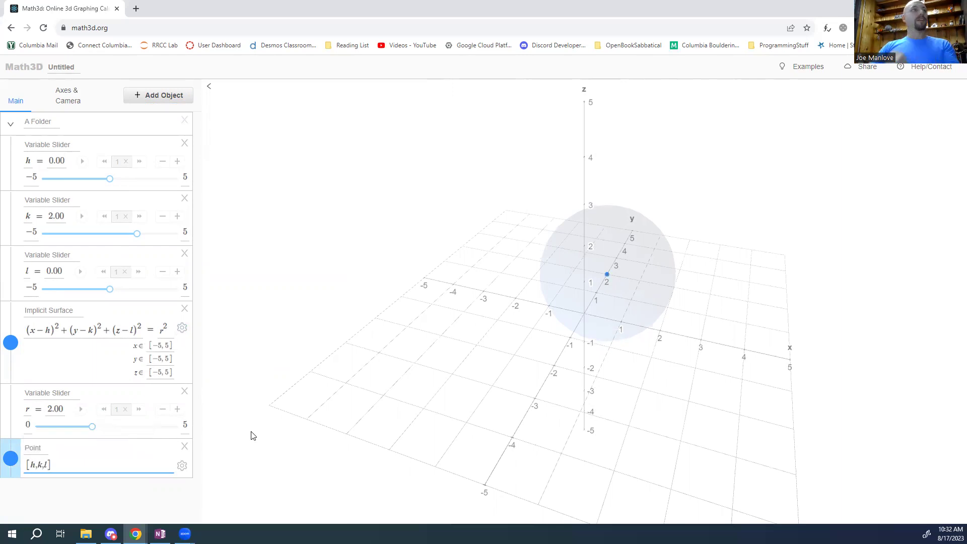
- Set slider k to 3.40 and h to −2.60, orbiting to view the moved sphere
click(156, 234)
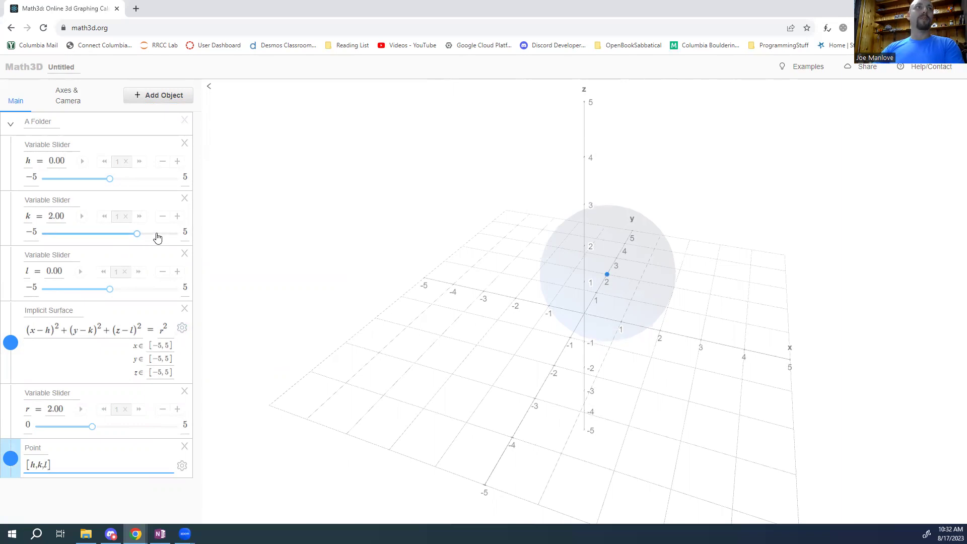
click(76, 180)
drag(822, 267, 754, 258)
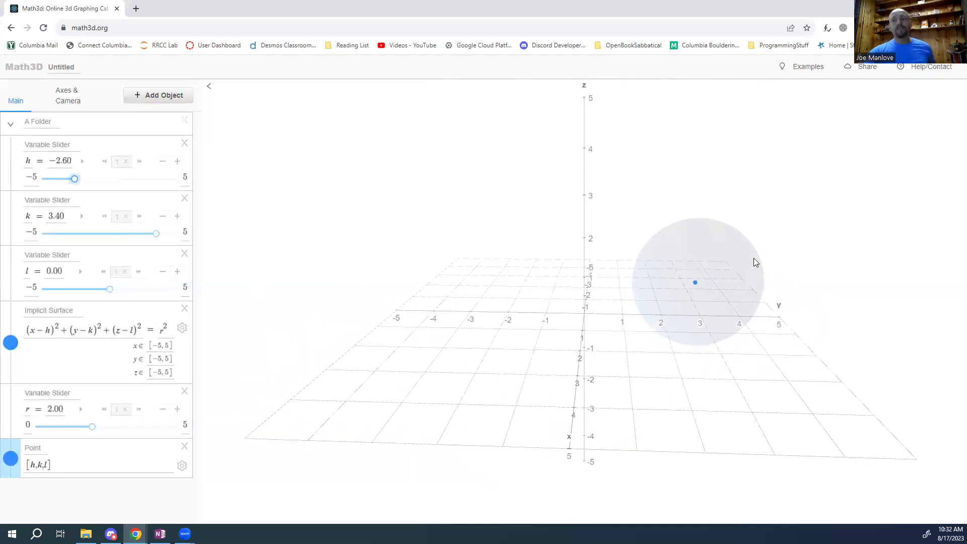
drag(641, 261, 675, 265)
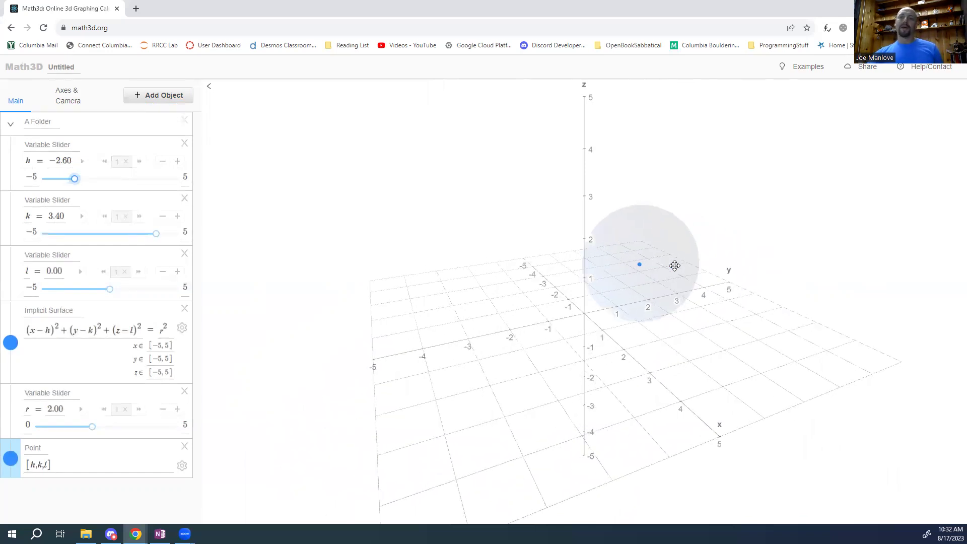
- Give the centre point the label C and make the label visible in the graph
click(182, 466)
click(322, 424)
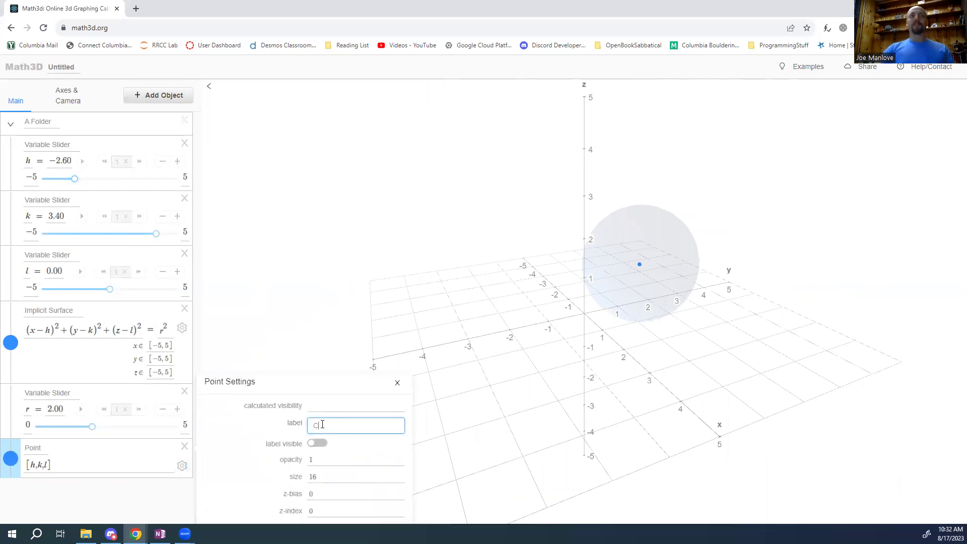
click(319, 444)
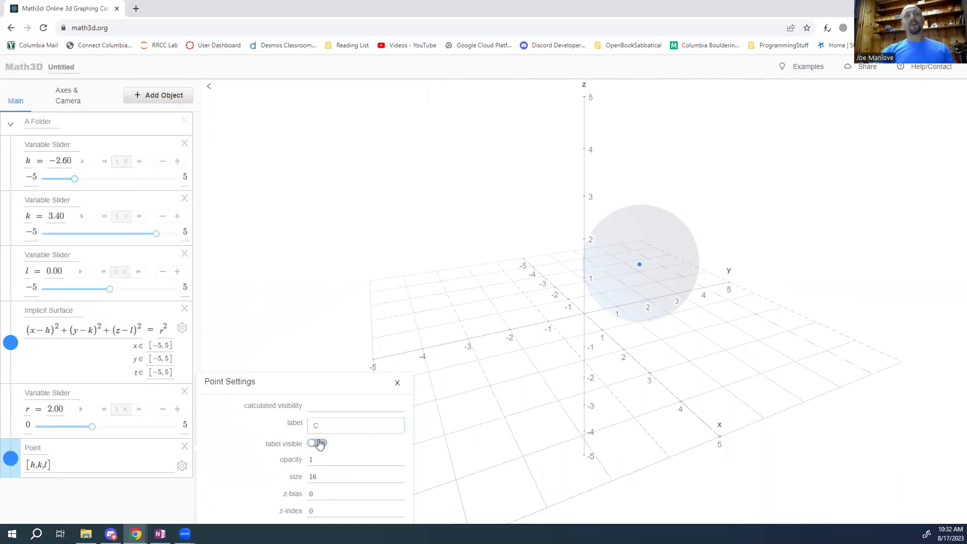
drag(572, 354, 588, 316)
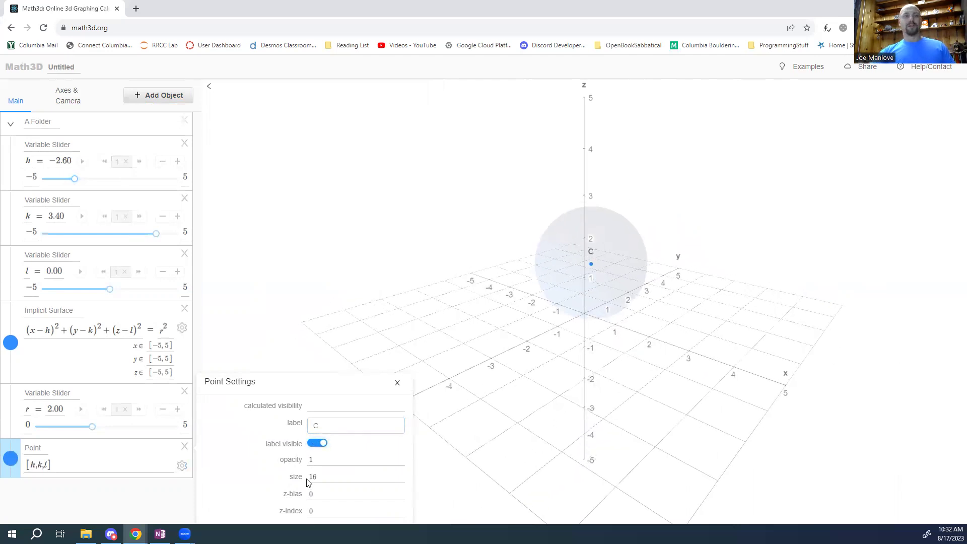
click(396, 382)
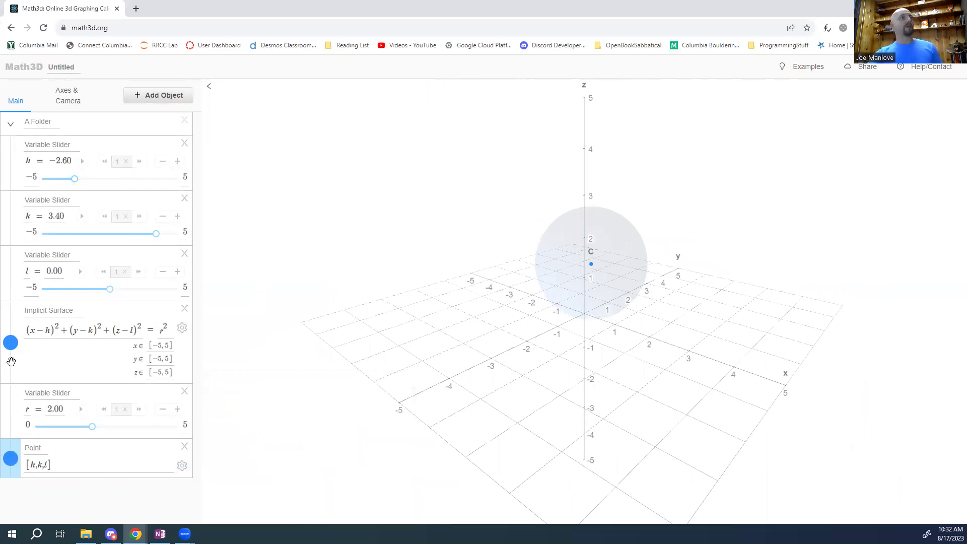
- Toggle point C's visibility off and on, then set its colour to orange
click(11, 461)
click(10, 461)
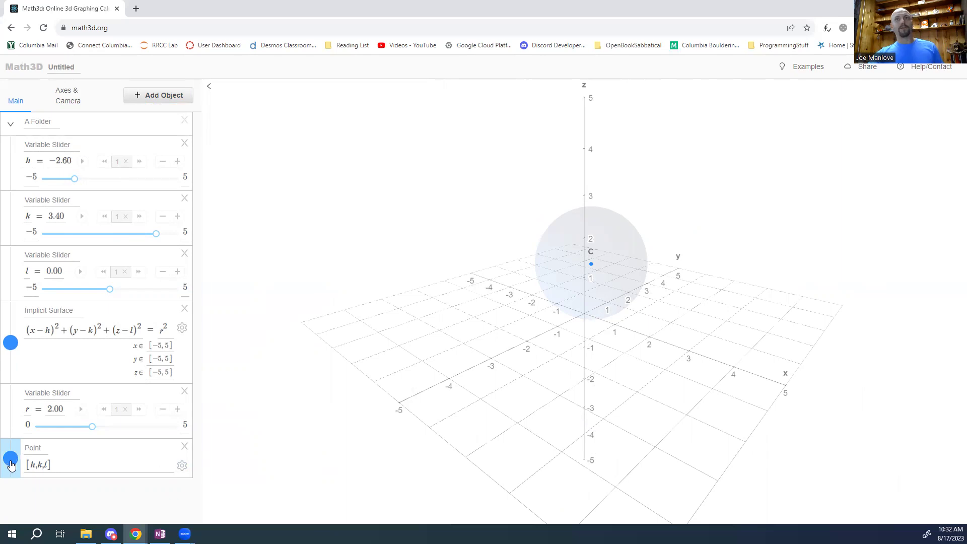
click(11, 461)
click(11, 461)
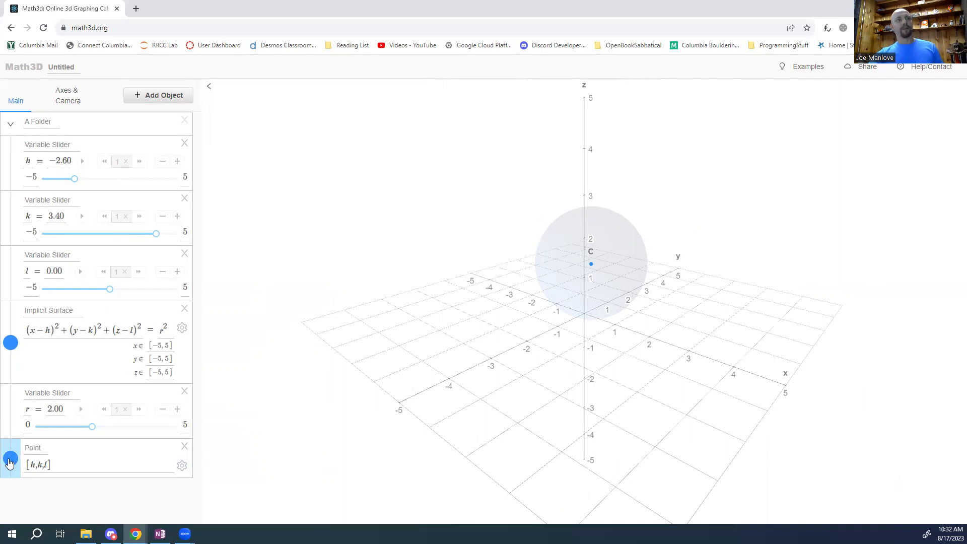
mouse_move(10, 461)
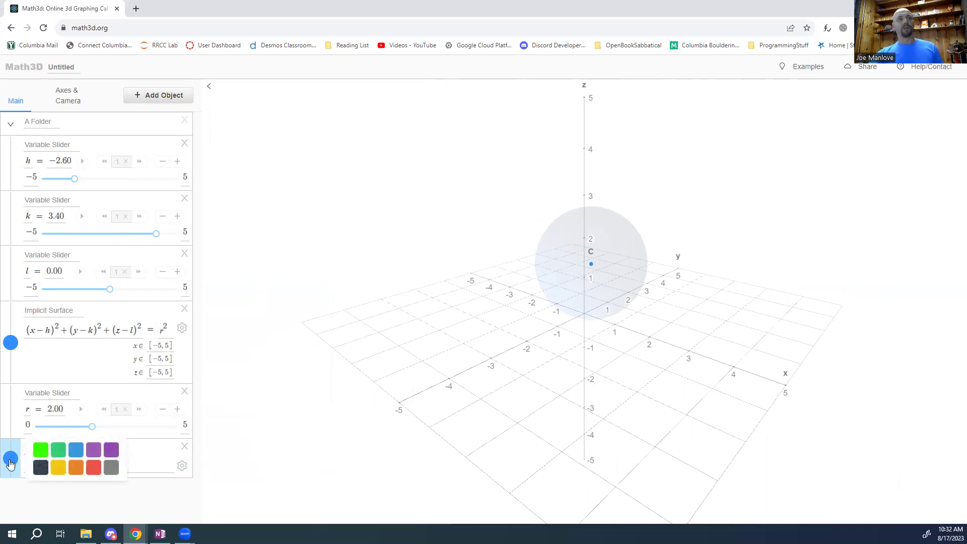
click(76, 468)
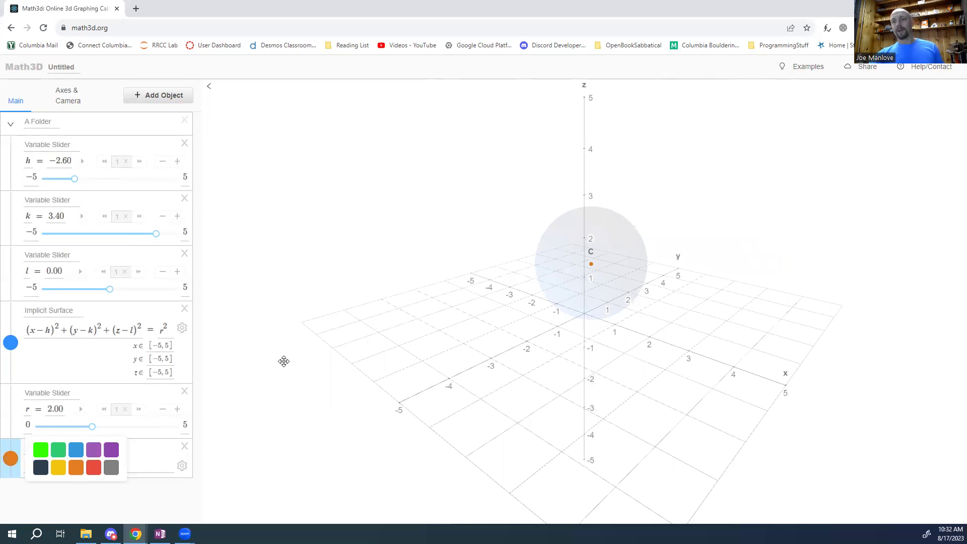